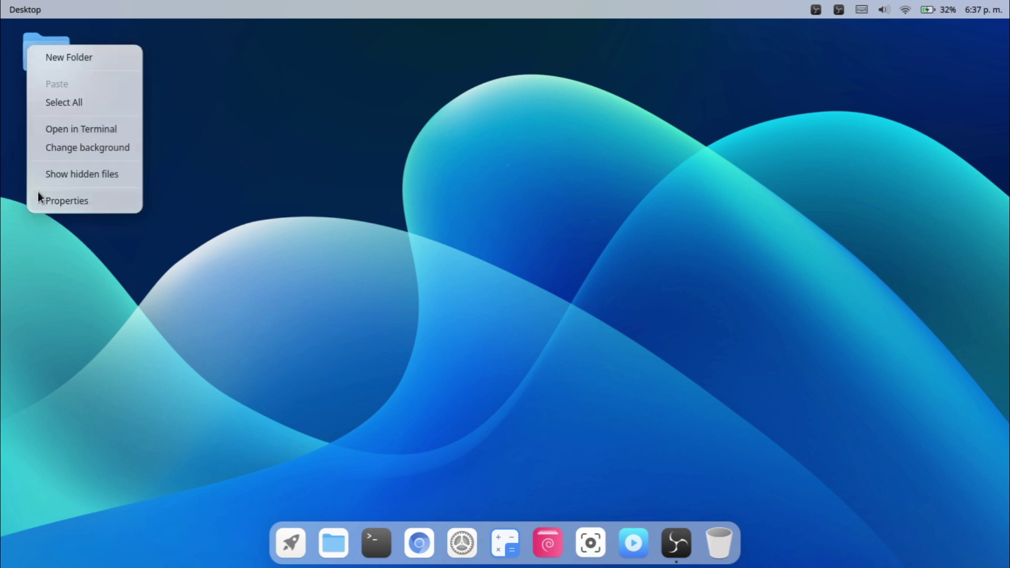
Bring up the desktop right-click menu and dismiss it again.
{"action": "left_click", "coordinate": [188, 155]}
{"action": "right_click", "coordinate": [416, 169]}
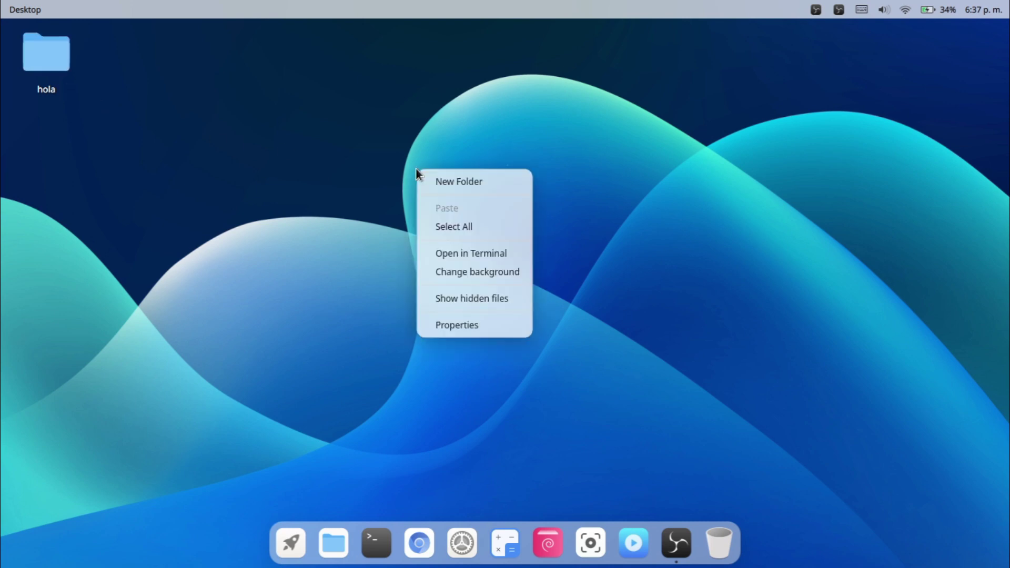
{"action": "left_click", "coordinate": [711, 157]}
Clear all notifications from the Notification Center and close it.
{"action": "left_click", "coordinate": [987, 12]}
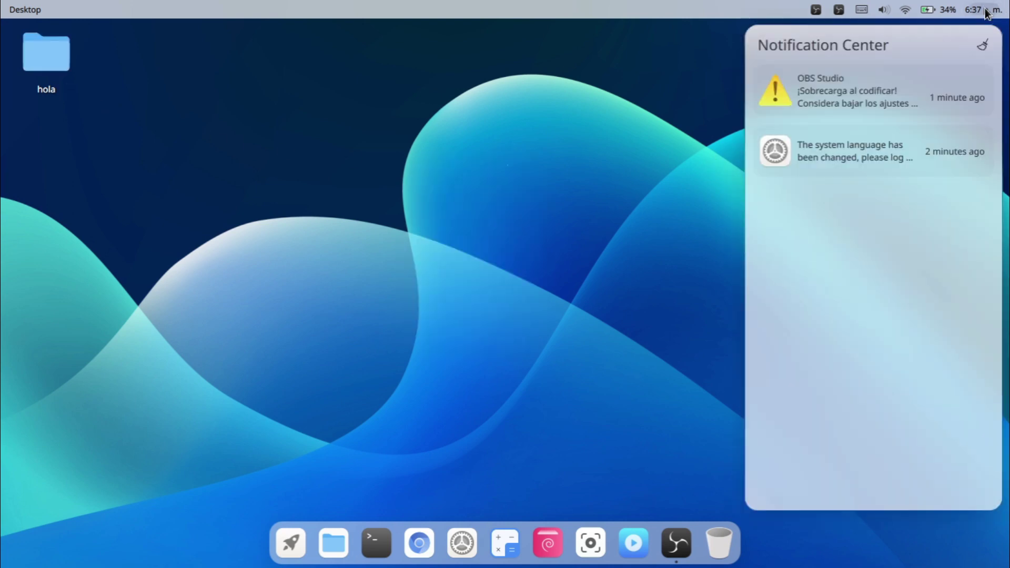
{"action": "left_click", "coordinate": [982, 45]}
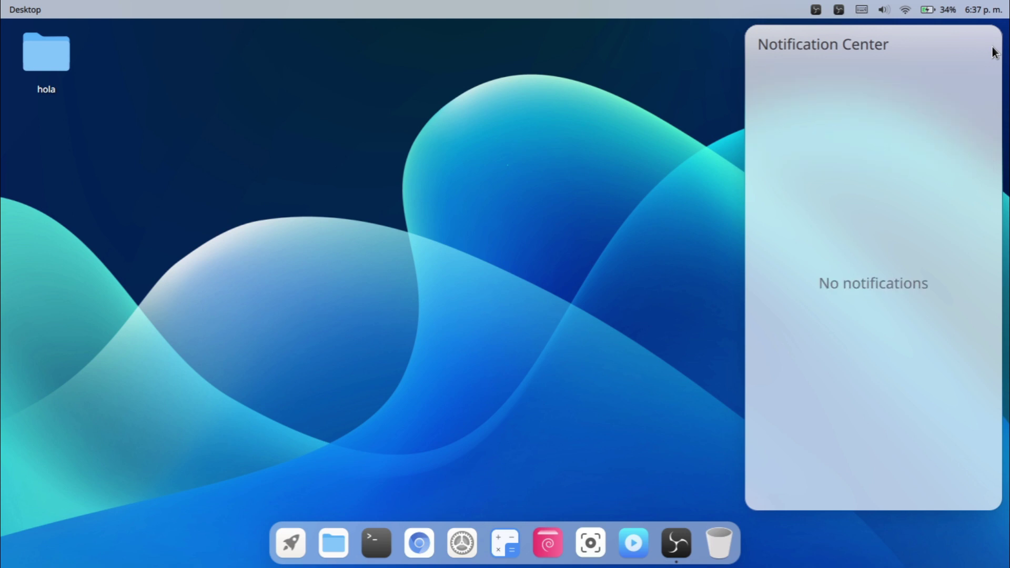
{"action": "left_click", "coordinate": [948, 21]}
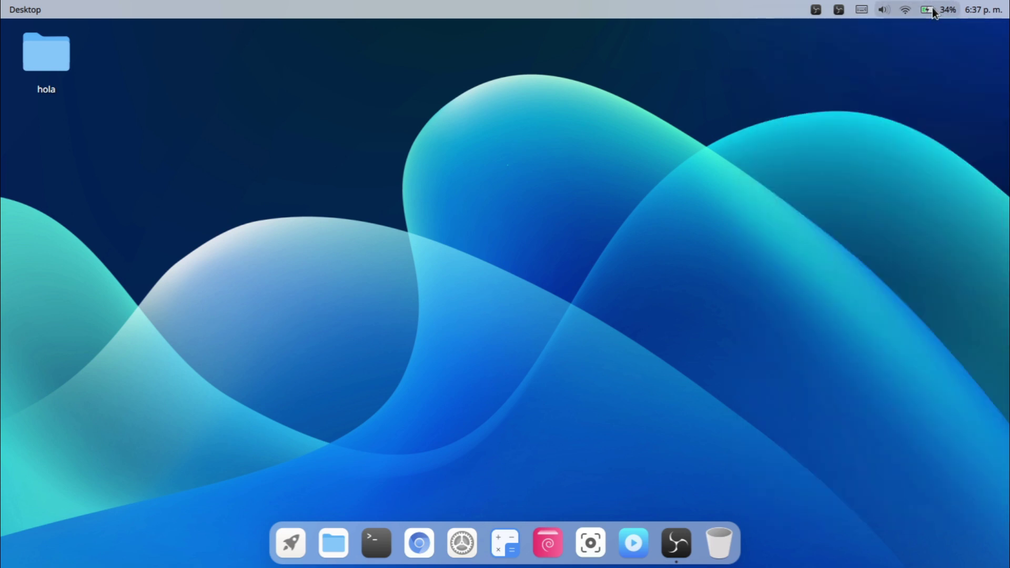
In quick settings, toggle Bluetooth off and back on, and leave Dark Mode off.
{"action": "left_click", "coordinate": [933, 12]}
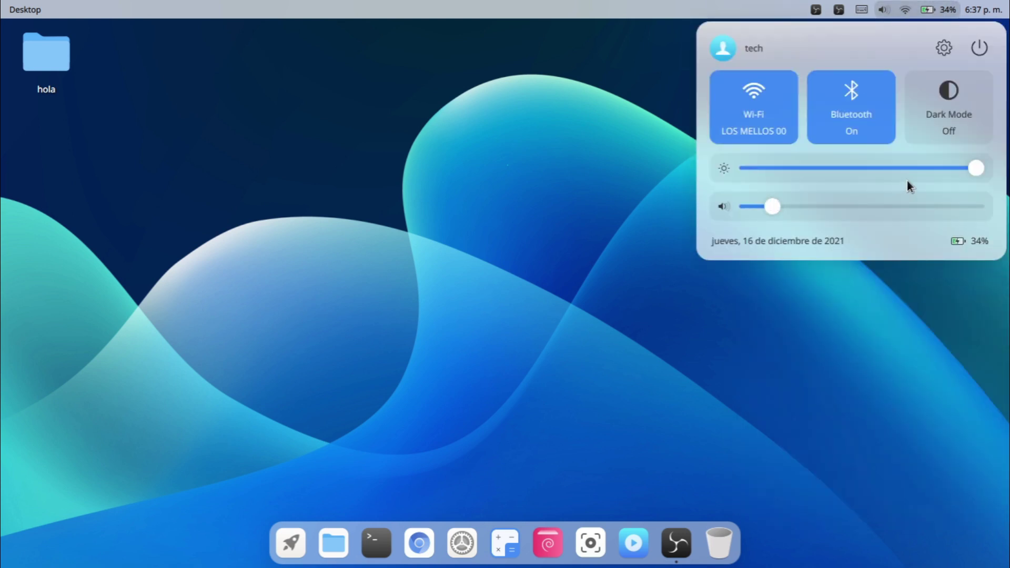
{"action": "left_click", "coordinate": [842, 90]}
{"action": "left_click", "coordinate": [845, 89]}
{"action": "left_click", "coordinate": [961, 119]}
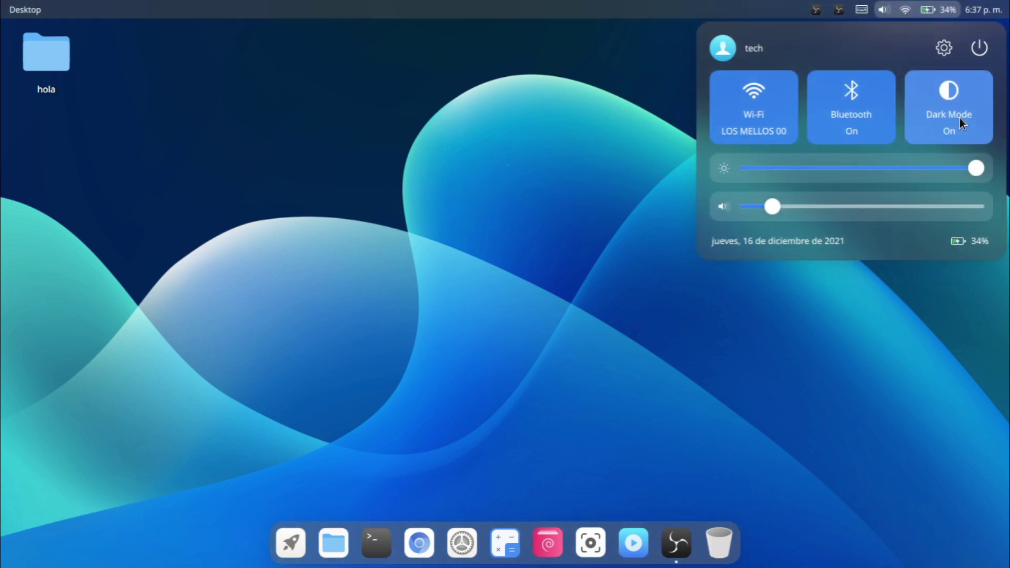
{"action": "left_click", "coordinate": [960, 118]}
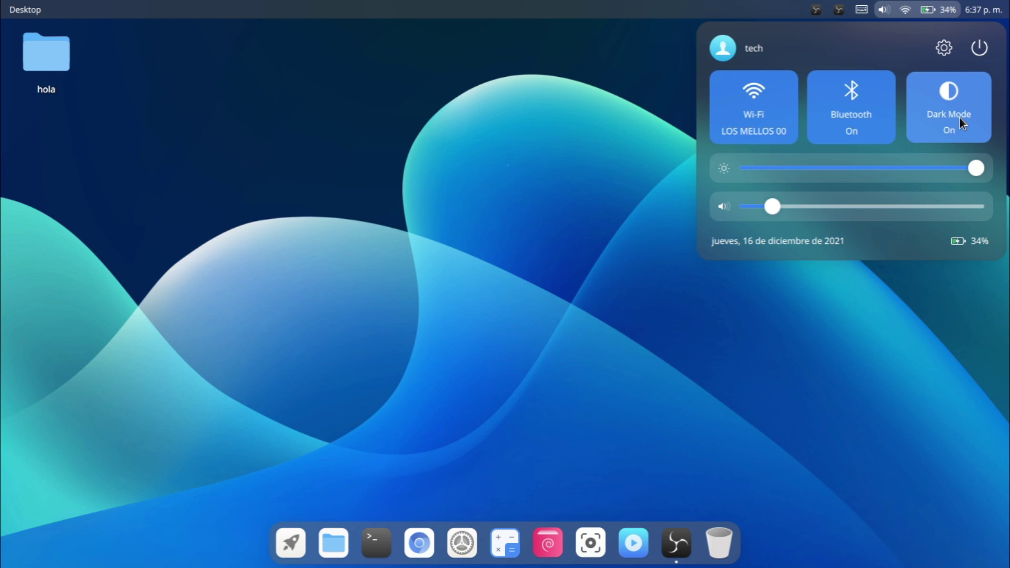
{"action": "left_click", "coordinate": [960, 118]}
{"action": "left_click", "coordinate": [960, 118]}
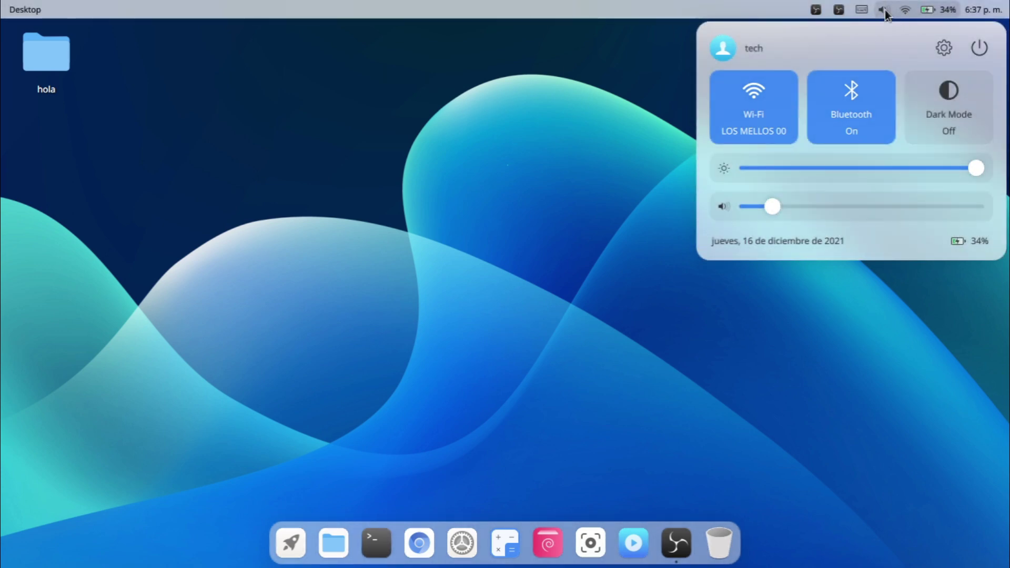
{"action": "left_click", "coordinate": [858, 14]}
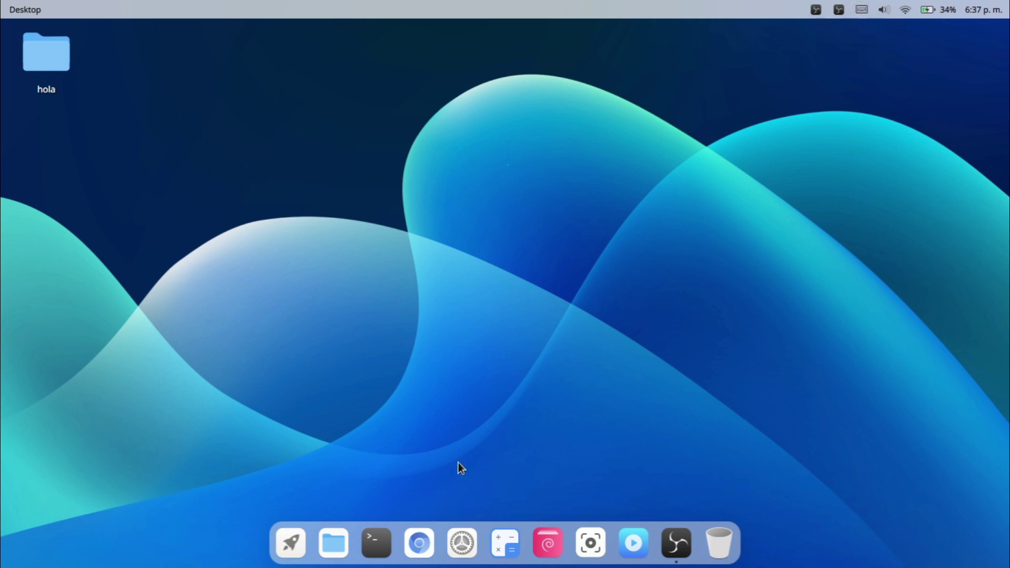
{"action": "left_click", "coordinate": [291, 545]}
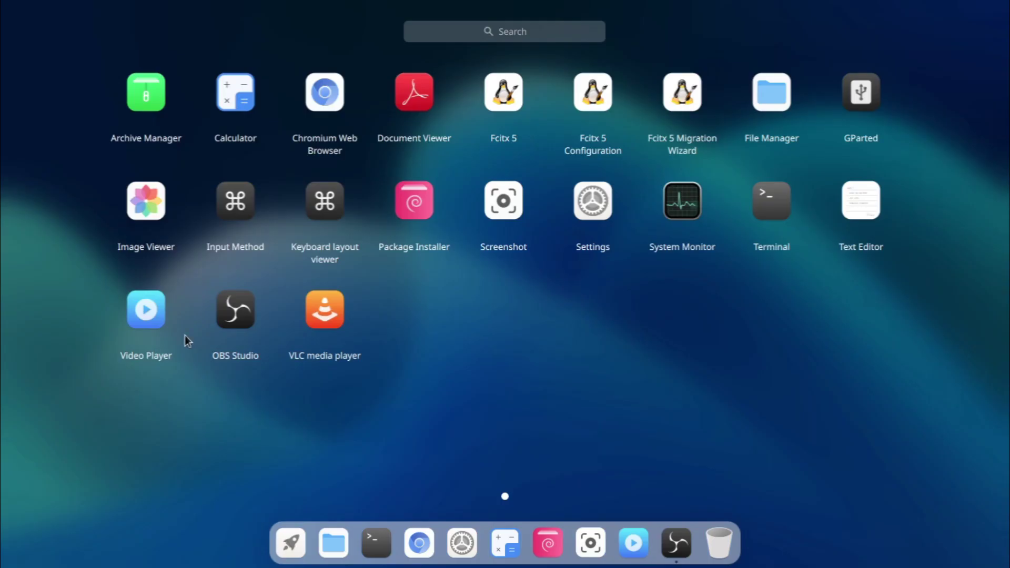
{"action": "left_click", "coordinate": [150, 87]}
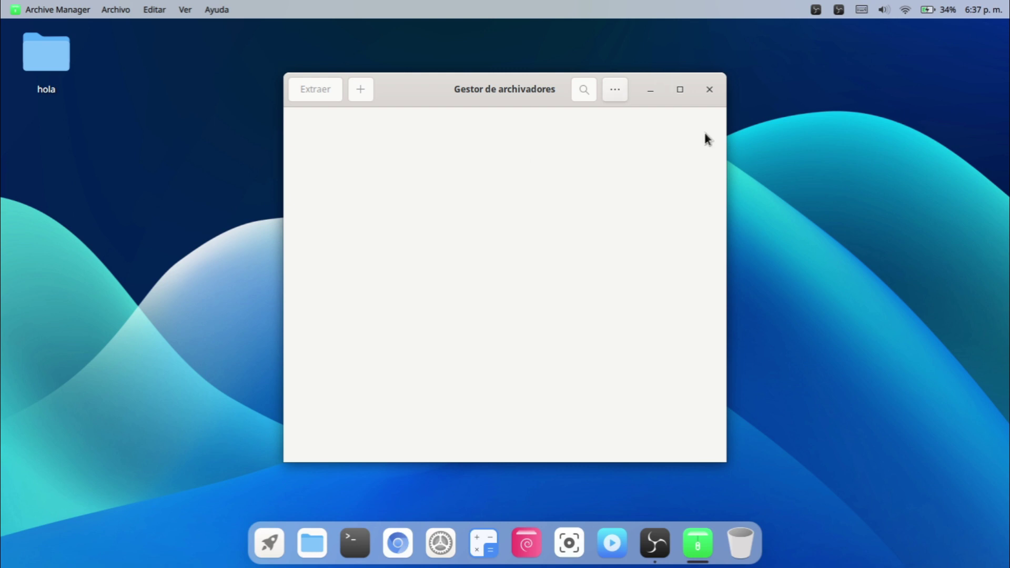
{"action": "left_click", "coordinate": [710, 90]}
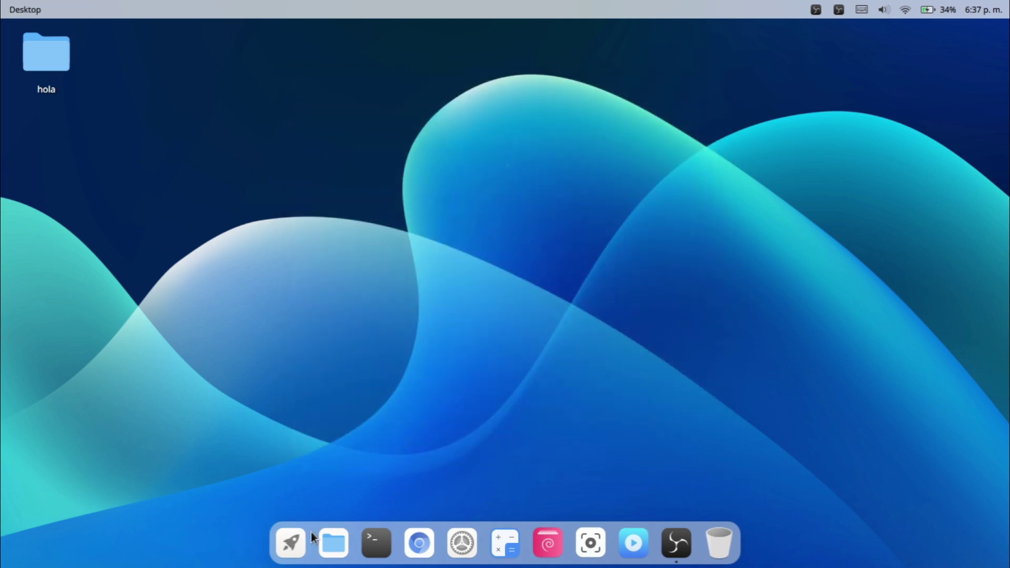
{"action": "left_click", "coordinate": [336, 544]}
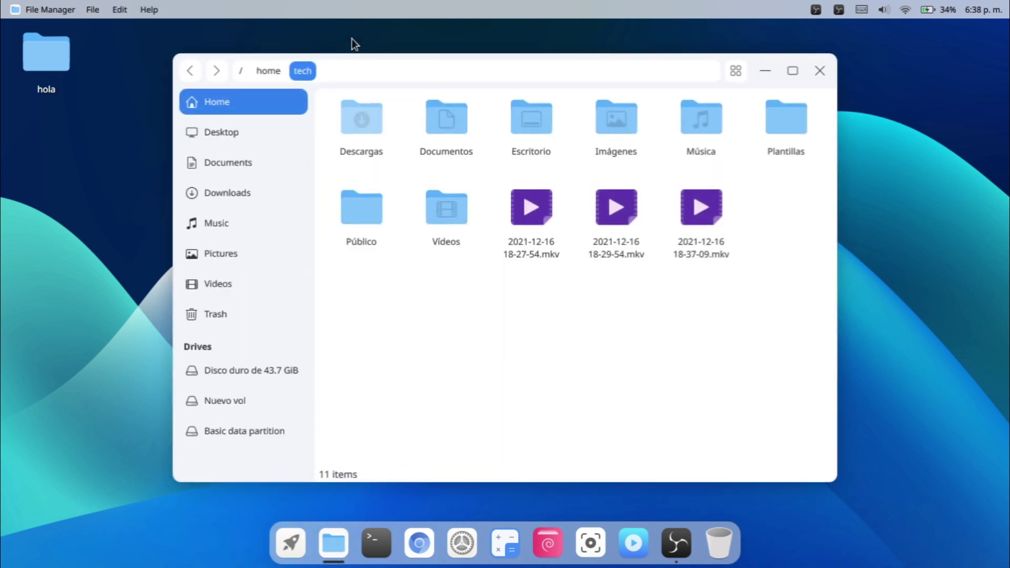
{"action": "left_click", "coordinate": [264, 191]}
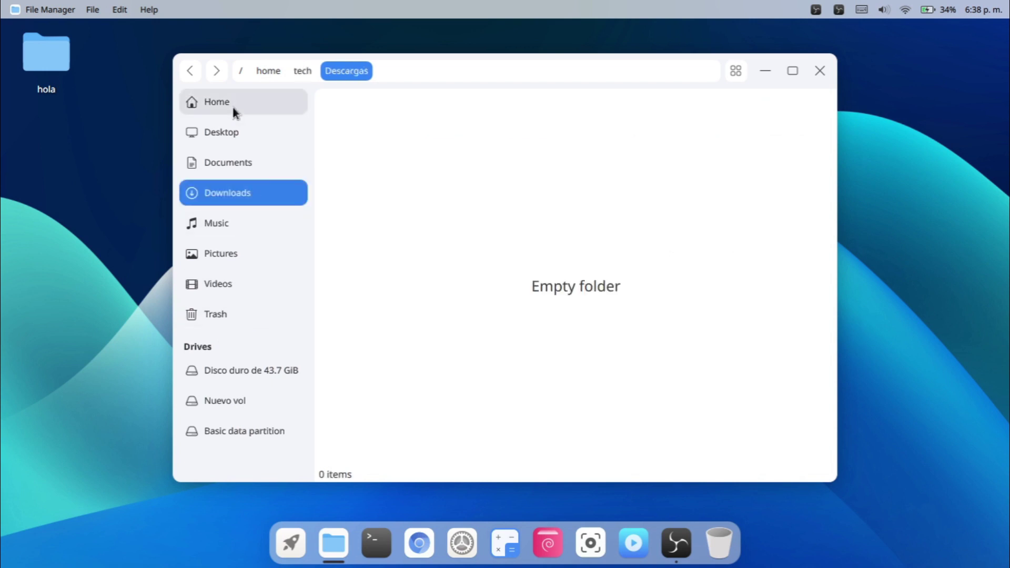
{"action": "left_click", "coordinate": [229, 158]}
{"action": "left_click", "coordinate": [228, 184]}
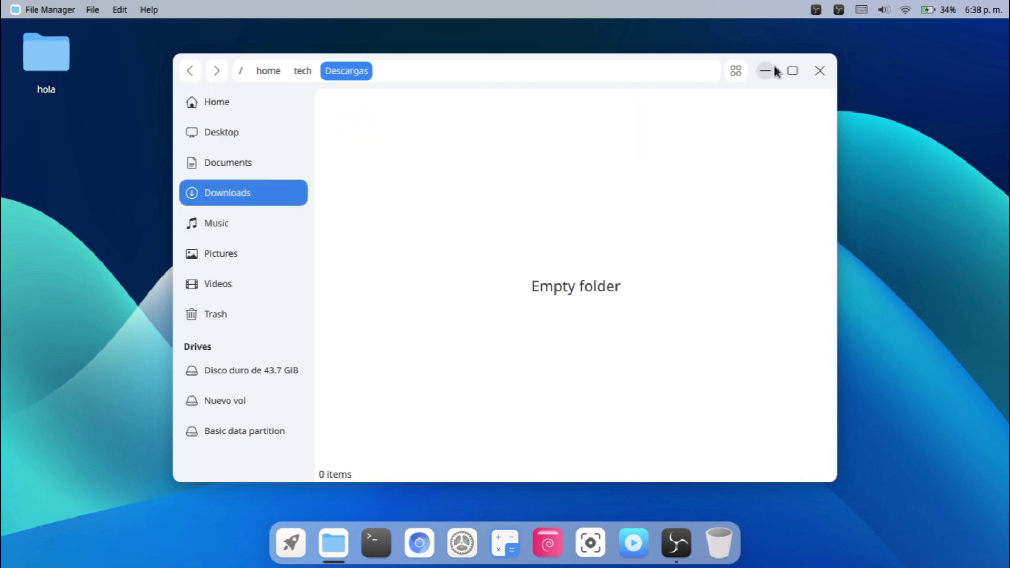
{"action": "key", "text": "alt+Home"}
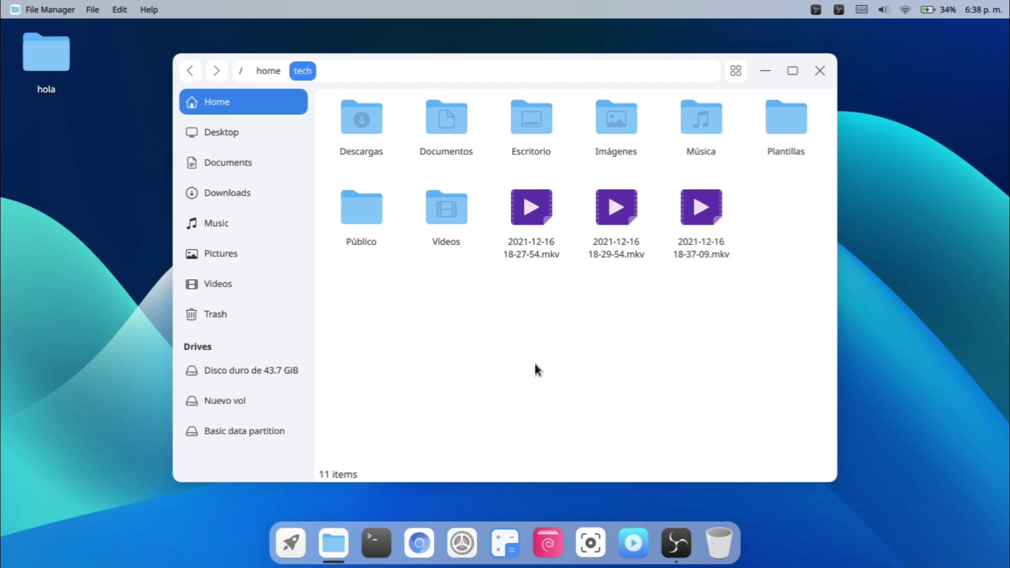
{"action": "left_click", "coordinate": [825, 73]}
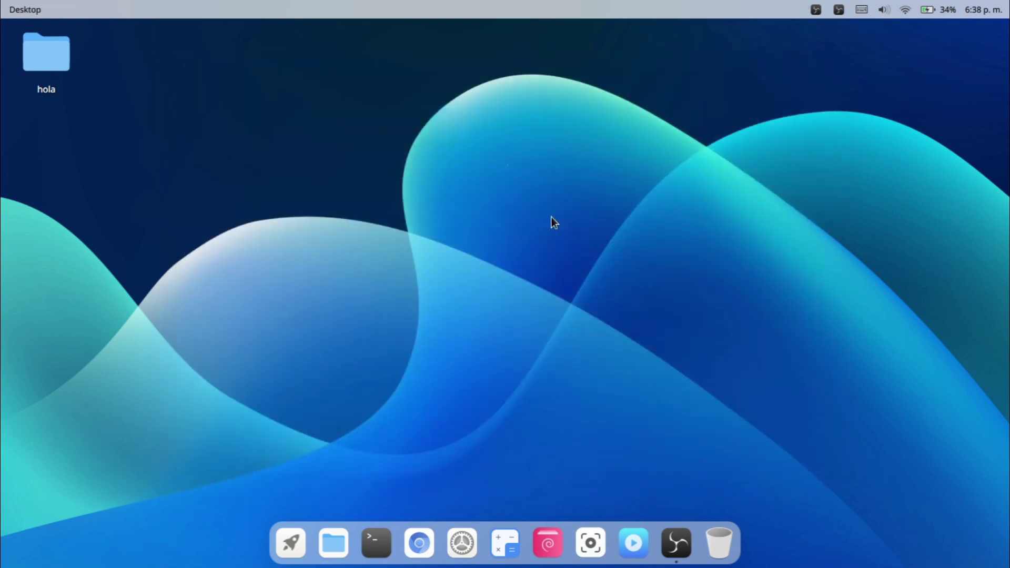
{"action": "left_click", "coordinate": [290, 542]}
{"action": "left_click", "coordinate": [232, 94]}
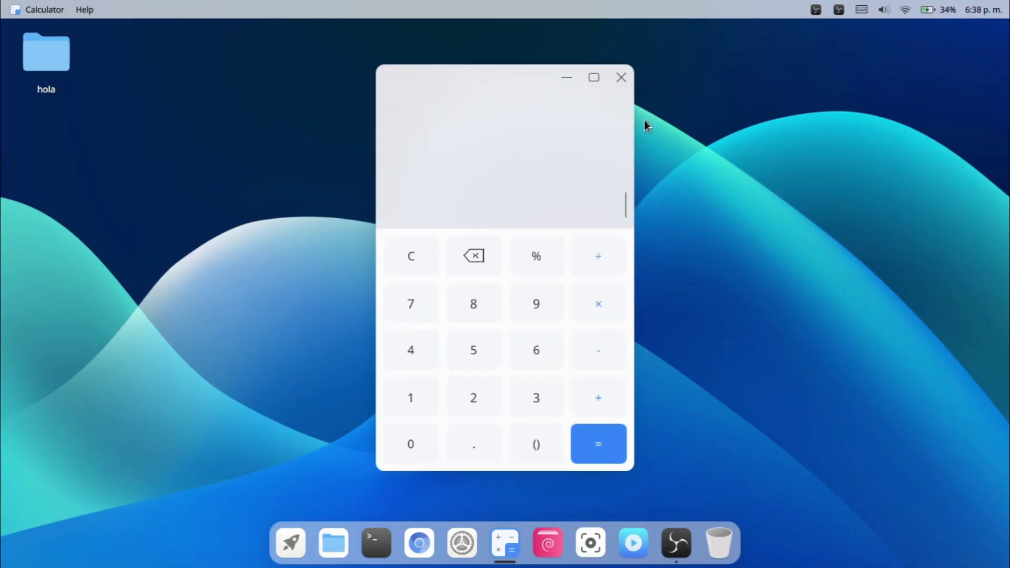
{"action": "left_click", "coordinate": [459, 393]}
{"action": "left_click", "coordinate": [585, 316]}
{"action": "left_click", "coordinate": [526, 345]}
{"action": "type", "text": "f"}
{"action": "key", "text": "BackSpace"}
{"action": "key", "text": "Return"}
{"action": "left_click", "coordinate": [627, 78]}
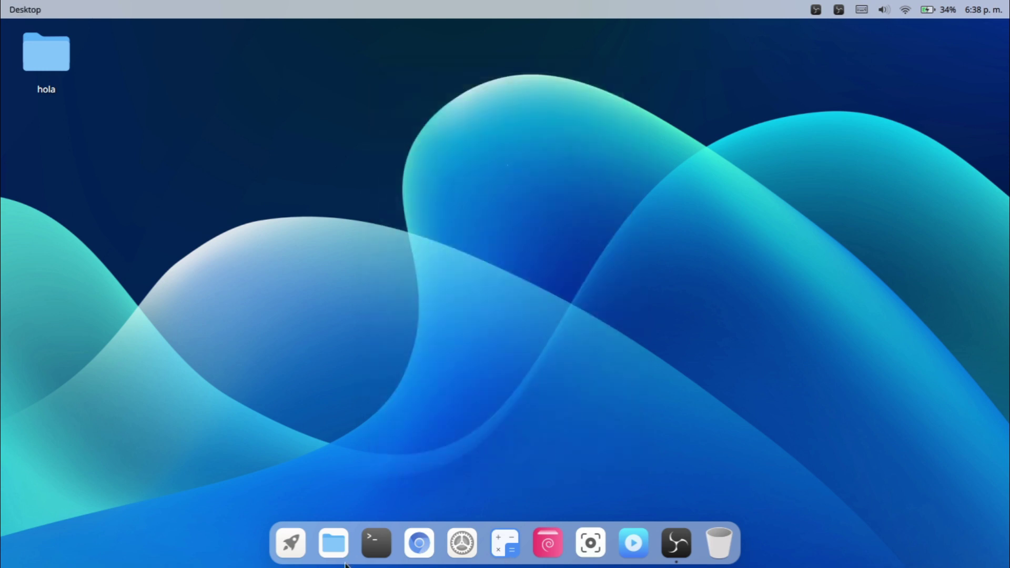
{"action": "left_click", "coordinate": [298, 545]}
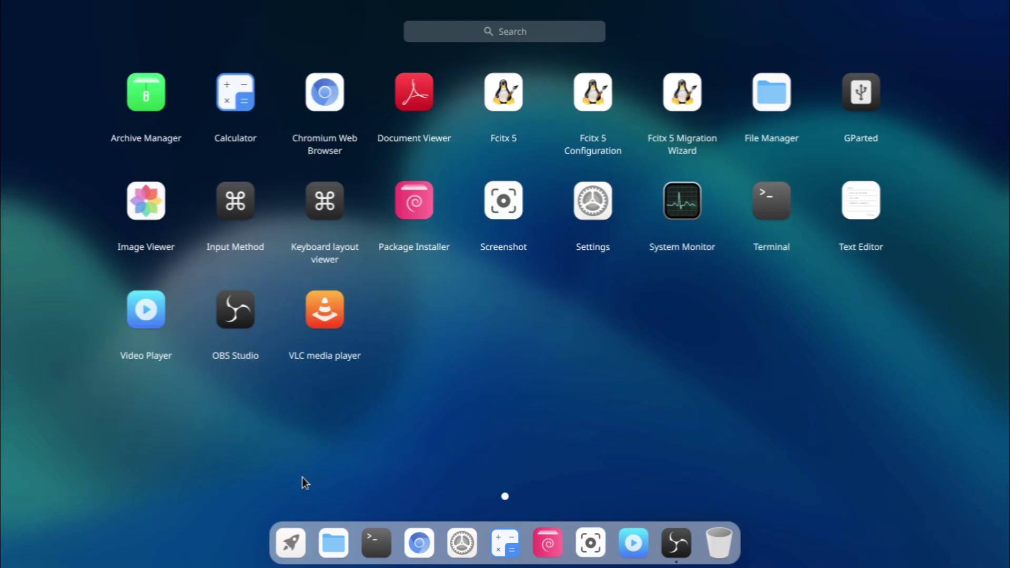
{"action": "left_click", "coordinate": [327, 119]}
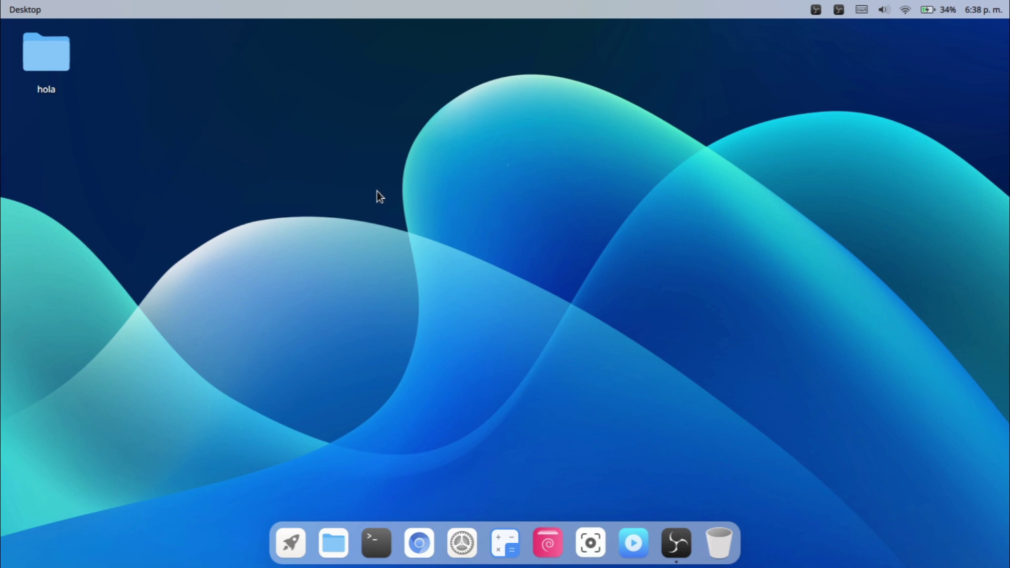
{"action": "left_click", "coordinate": [424, 543]}
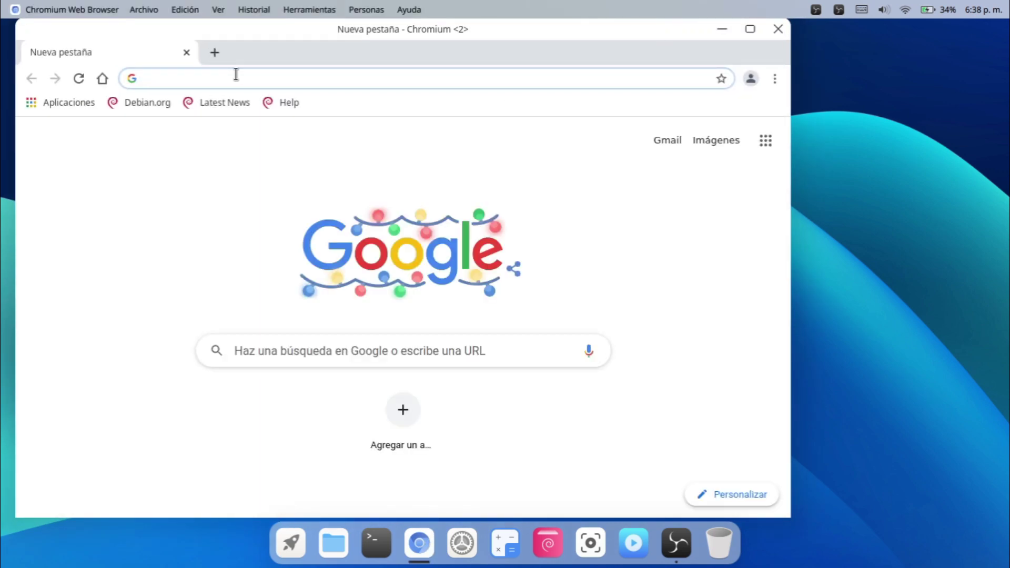
{"action": "type", "text": "yotuber"}
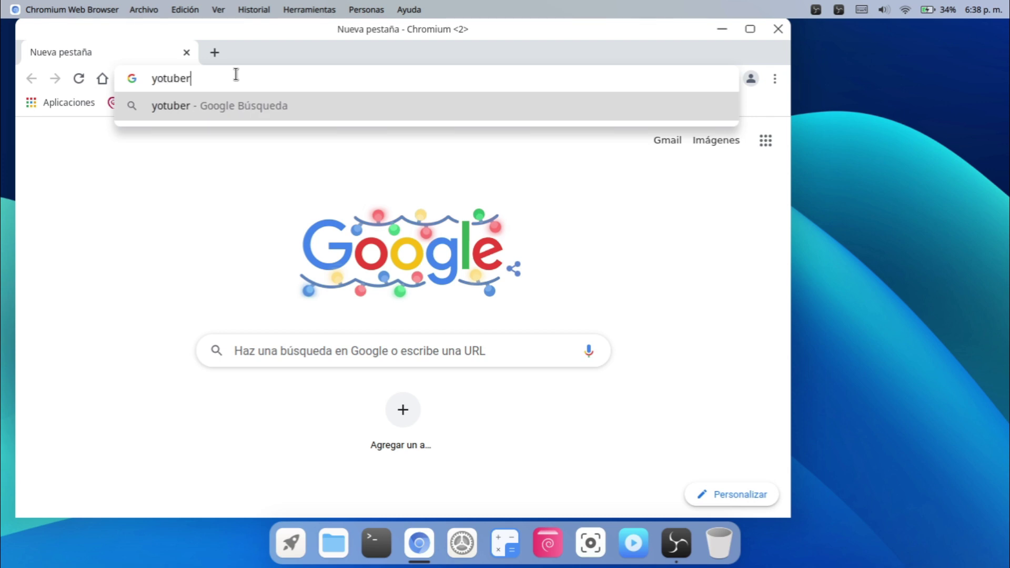
{"action": "key", "text": "BackSpace"}
{"action": "key", "text": "BackSpace"}
{"action": "key", "text": "BackSpace"}
{"action": "key", "text": "BackSpace"}
{"action": "key", "text": "BackSpace"}
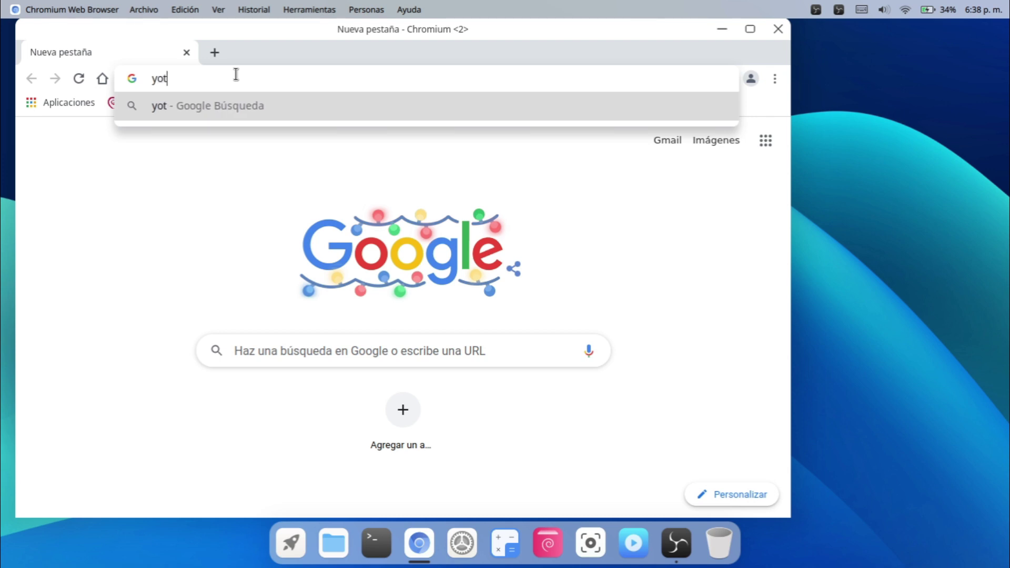
{"action": "type", "text": "u"}
{"action": "key", "text": "BackSpace"}
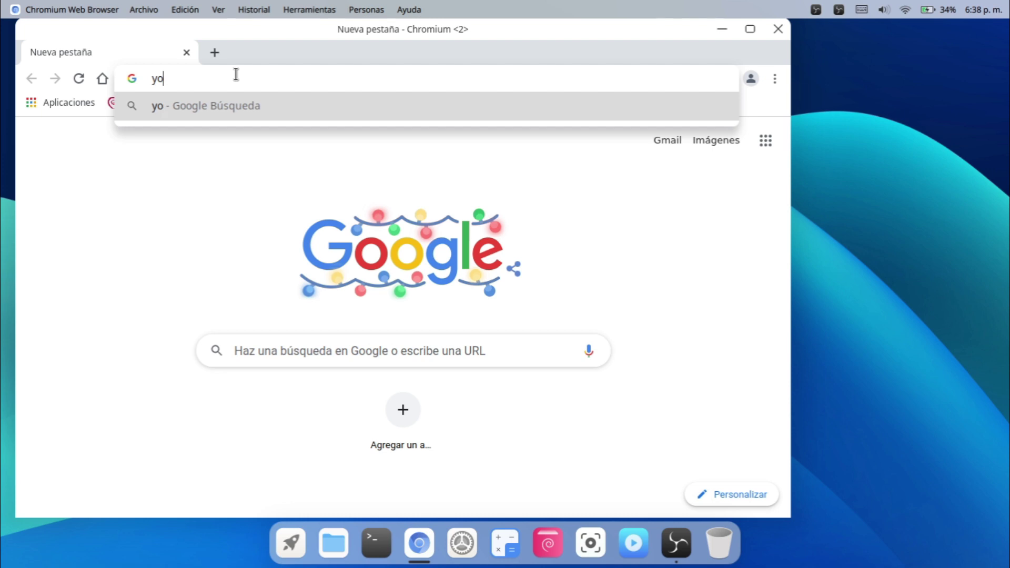
{"action": "type", "text": "utube"}
{"action": "key", "text": "Return"}
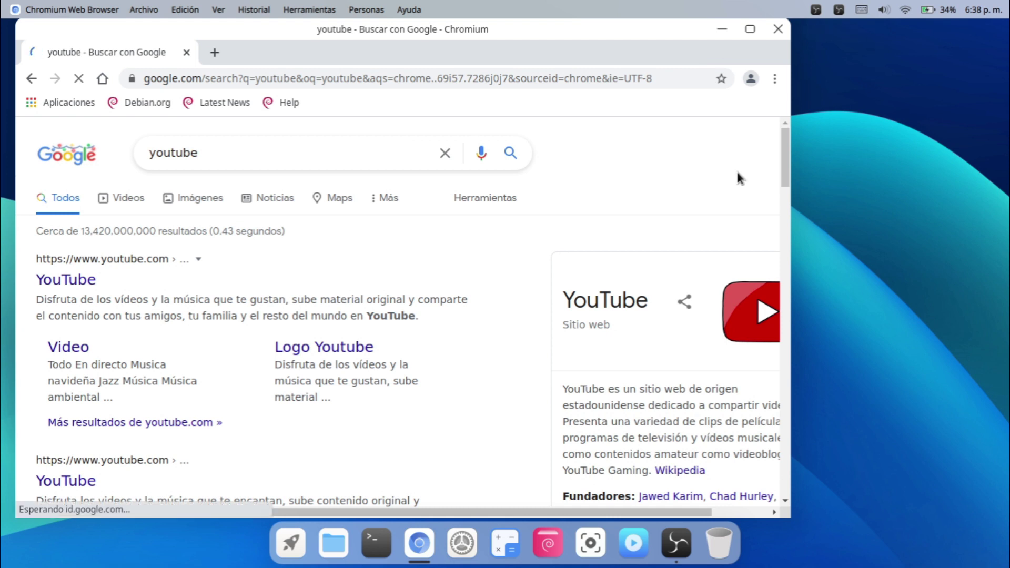
{"action": "left_click", "coordinate": [779, 29]}
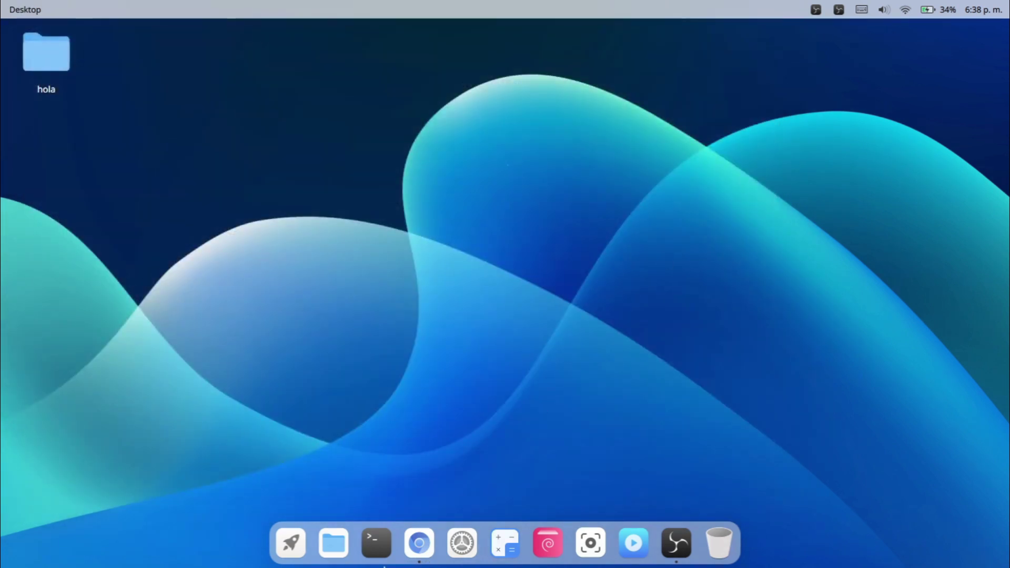
Launch Image Viewer from the app list, close it, then open and dismiss the app list.
{"action": "left_click", "coordinate": [291, 543]}
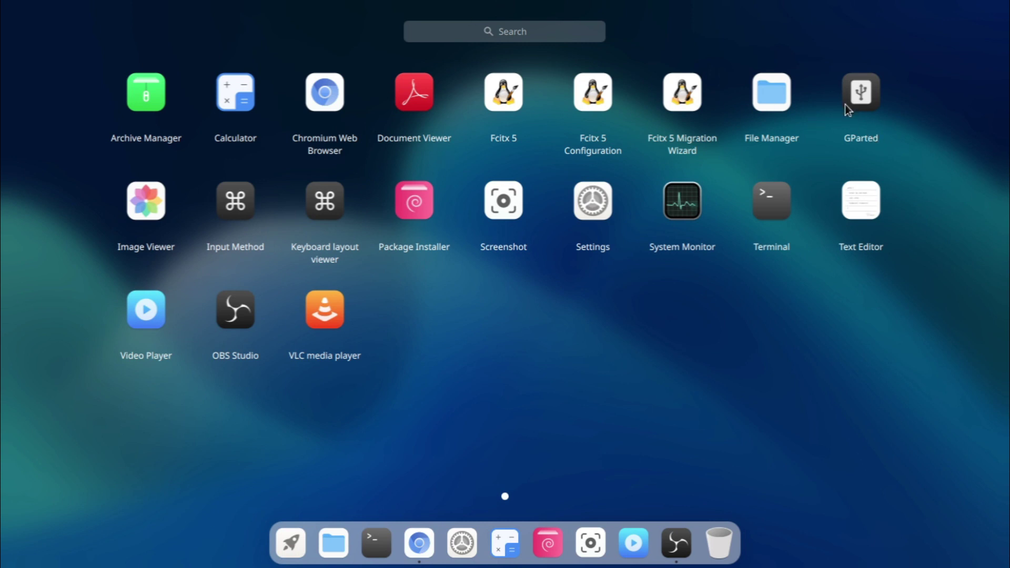
{"action": "left_click", "coordinate": [140, 207]}
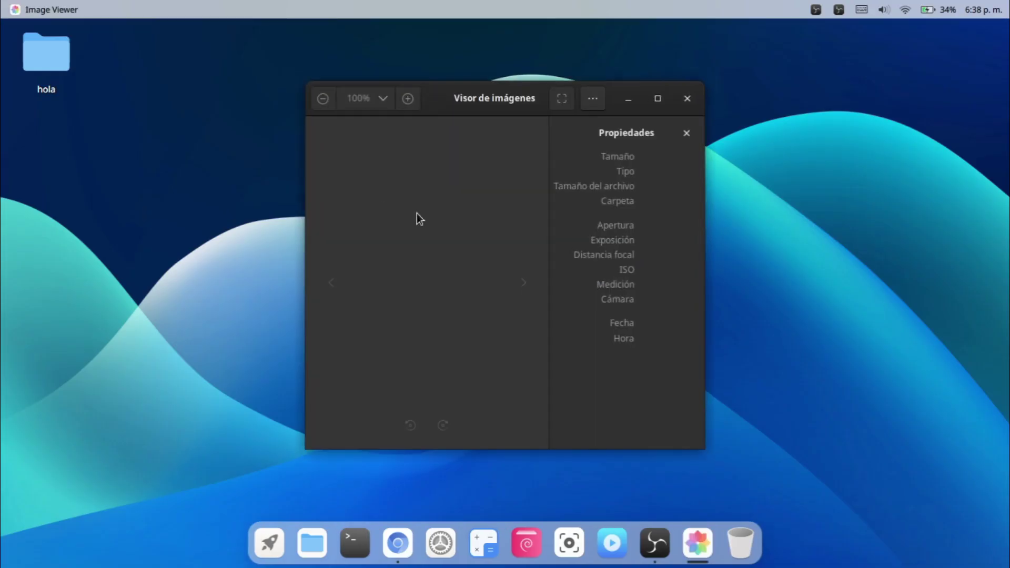
{"action": "left_click", "coordinate": [688, 98]}
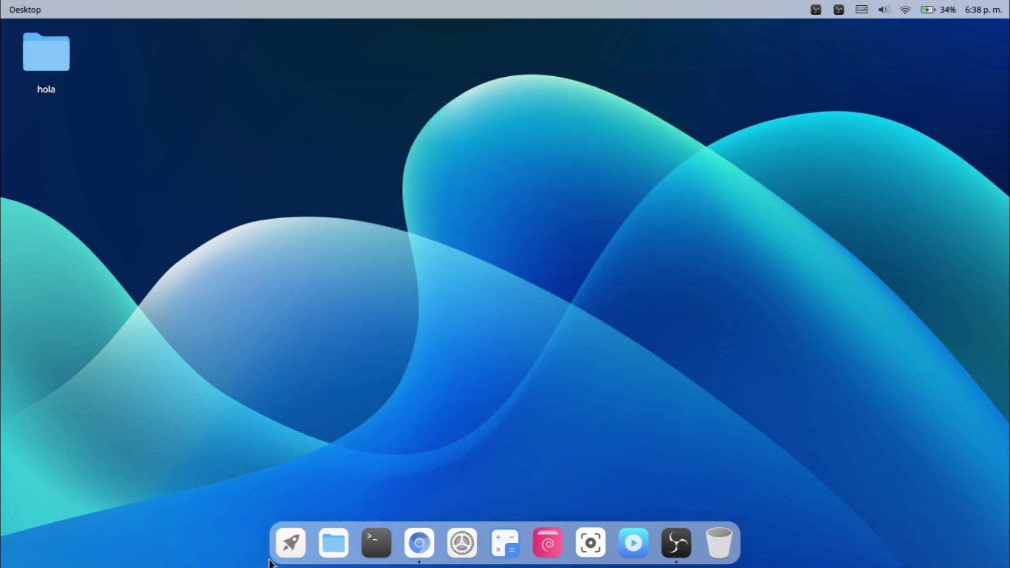
{"action": "left_click", "coordinate": [291, 545]}
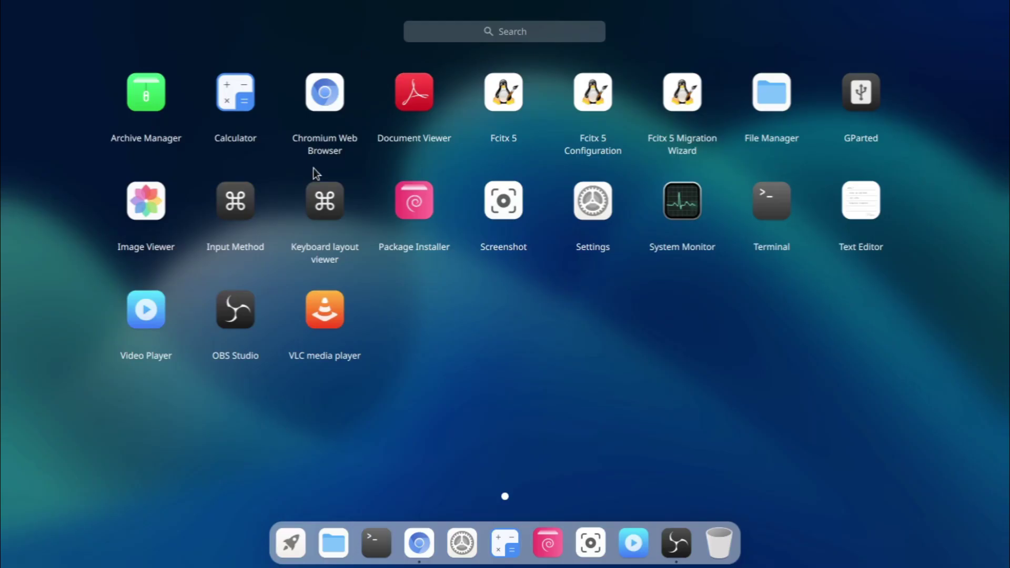
{"action": "left_click", "coordinate": [346, 207]}
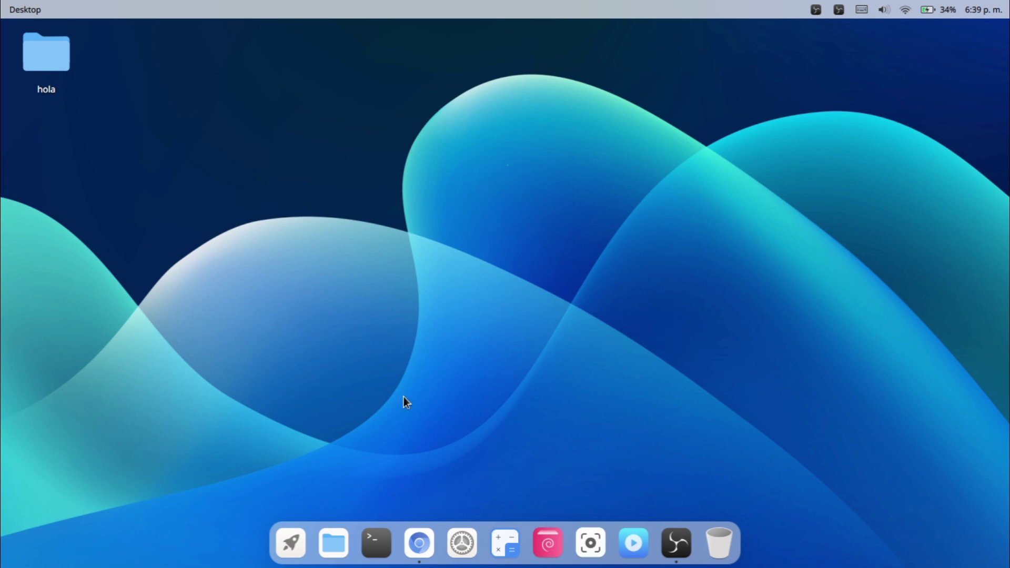
{"action": "left_click", "coordinate": [289, 544]}
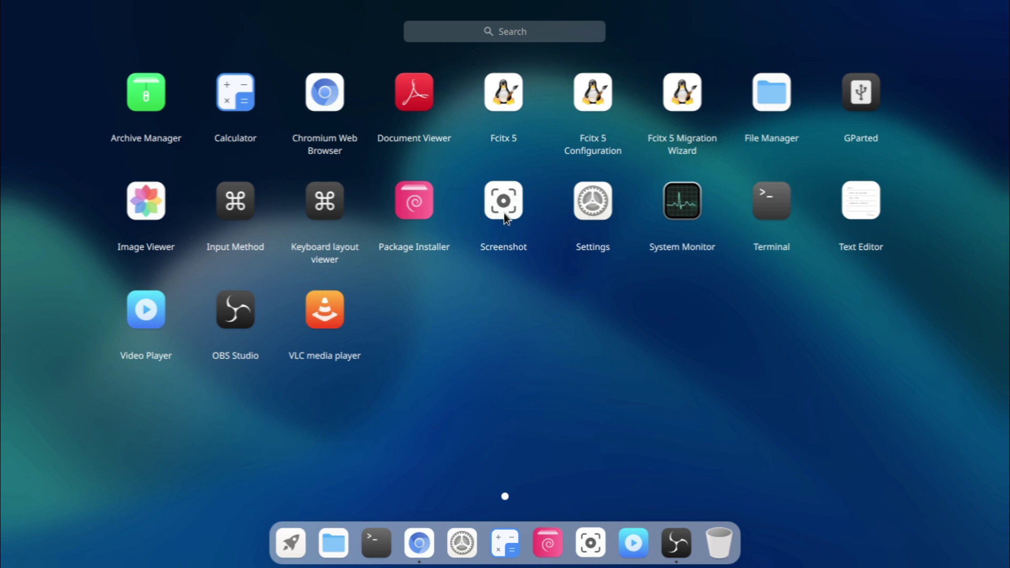
{"action": "left_click", "coordinate": [696, 217]}
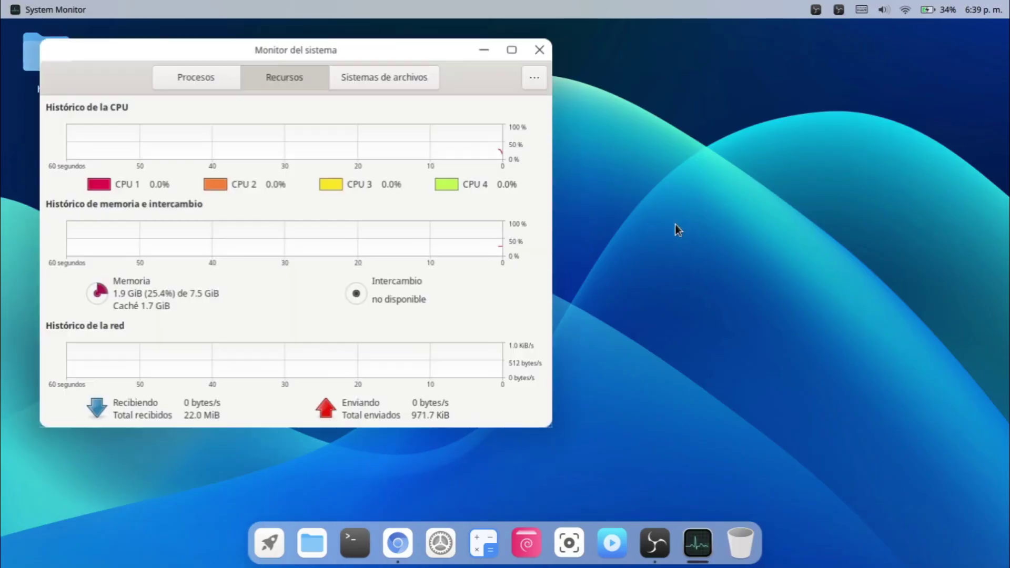
{"action": "left_click", "coordinate": [213, 74]}
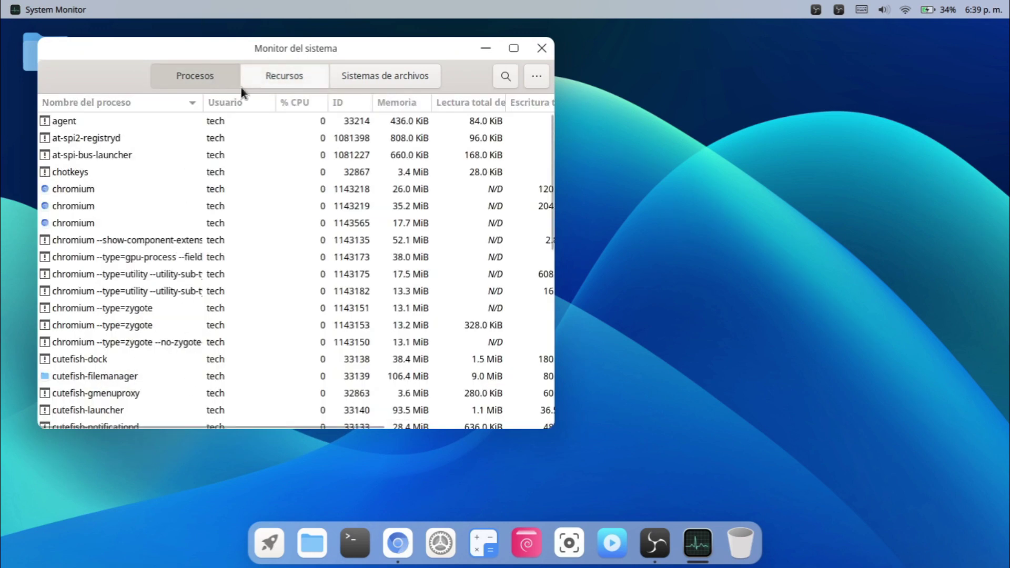
{"action": "left_click", "coordinate": [282, 74]}
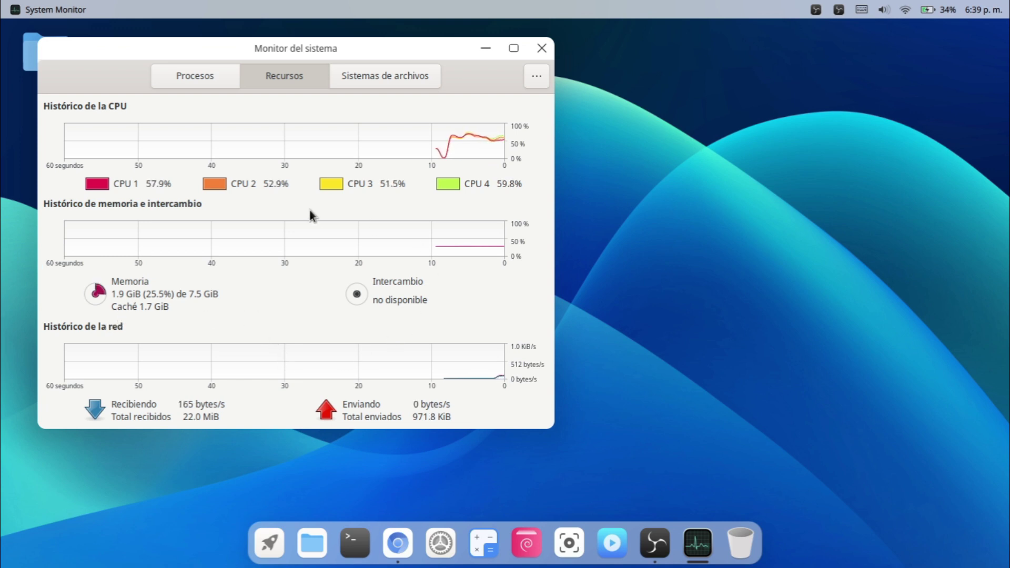
{"action": "left_click", "coordinate": [429, 70]}
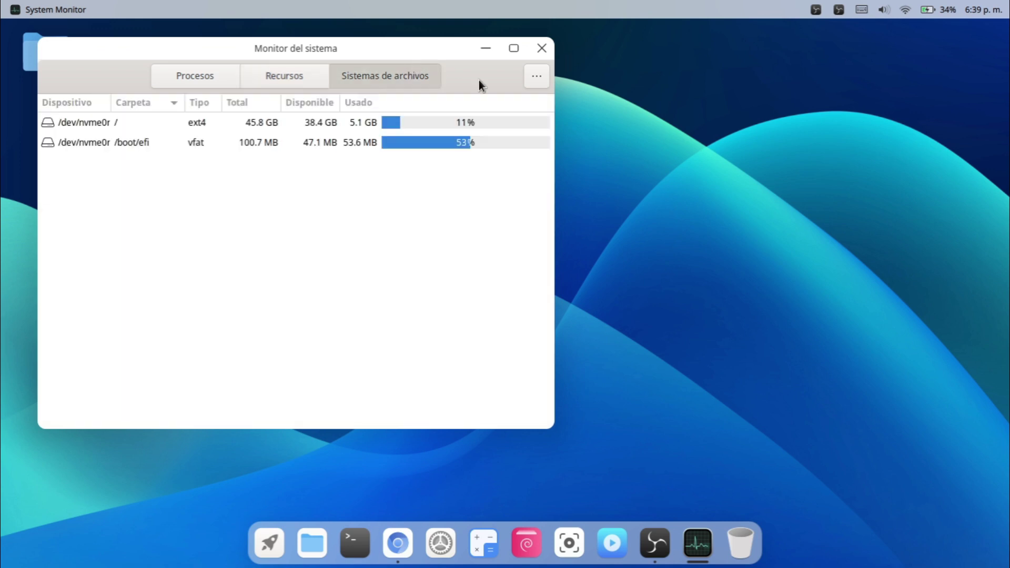
Close System Monitor, launch and close Terminal, then reopen the full app list.
{"action": "left_click", "coordinate": [547, 54]}
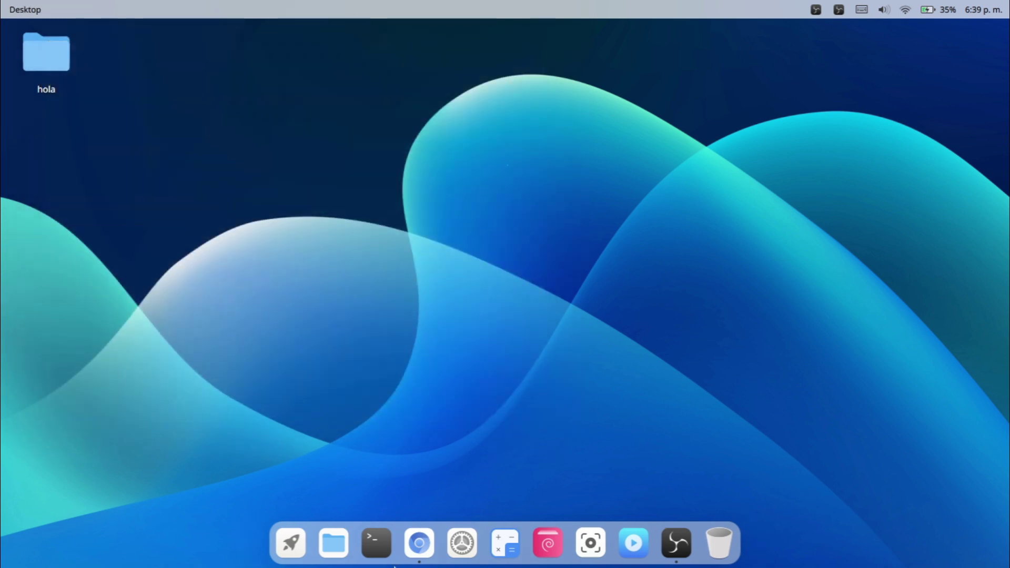
{"action": "left_click", "coordinate": [277, 538]}
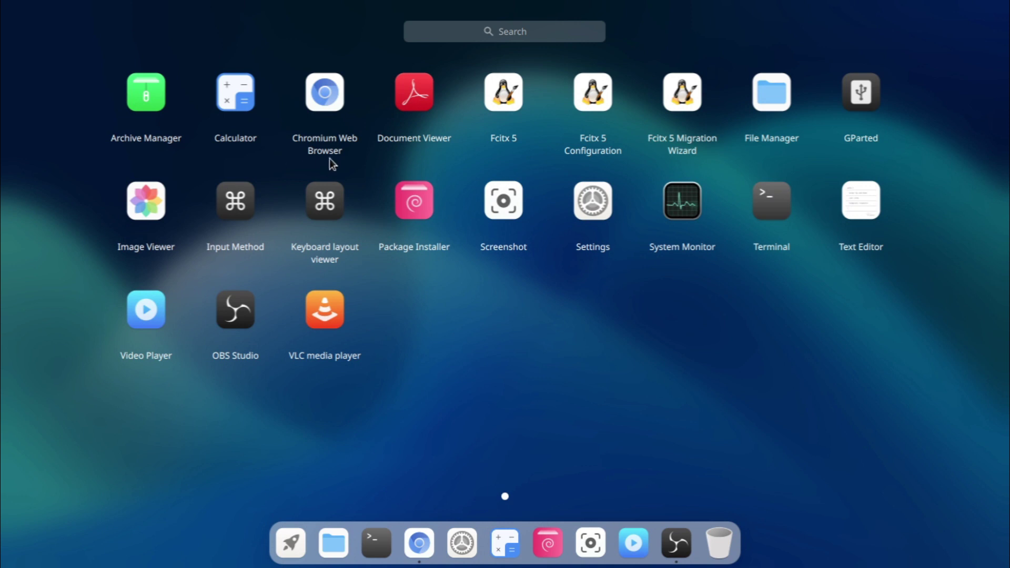
{"action": "left_click", "coordinate": [754, 209]}
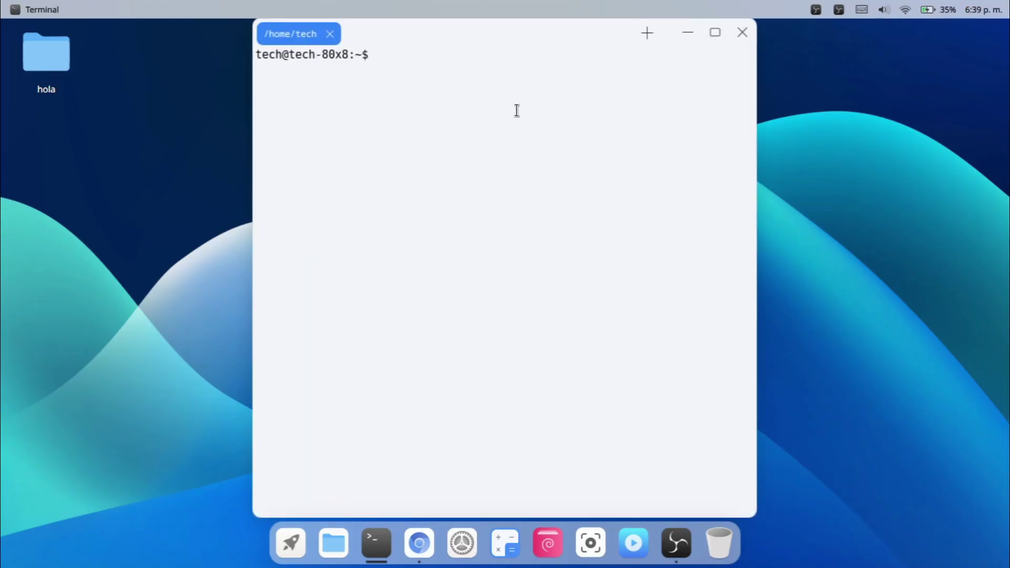
{"action": "left_click", "coordinate": [743, 33]}
{"action": "left_click", "coordinate": [292, 542]}
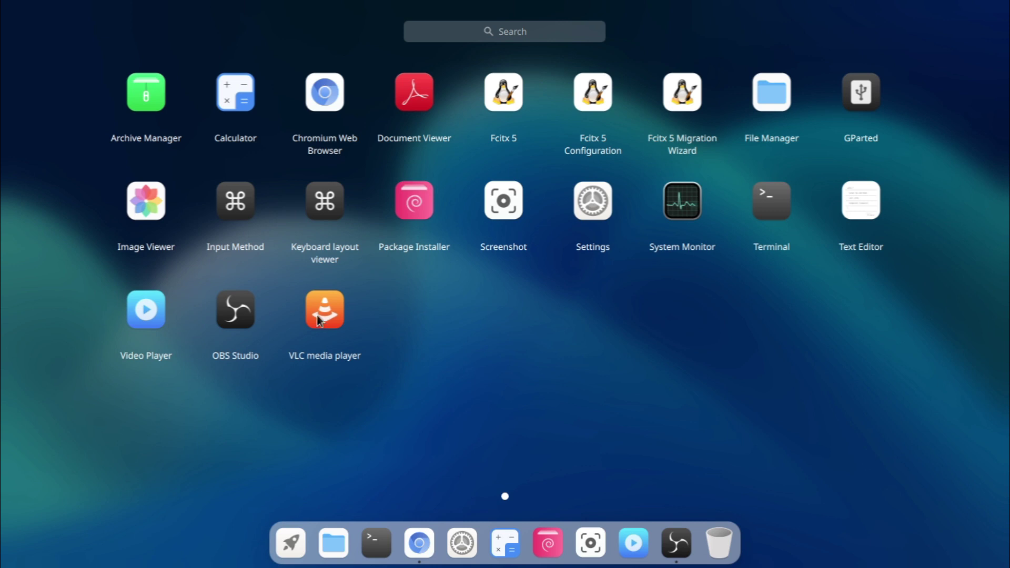
Launch Settings and browse the Ethernet, Bluetooth and Proxy pages before reaching Display.
{"action": "left_click", "coordinate": [605, 209]}
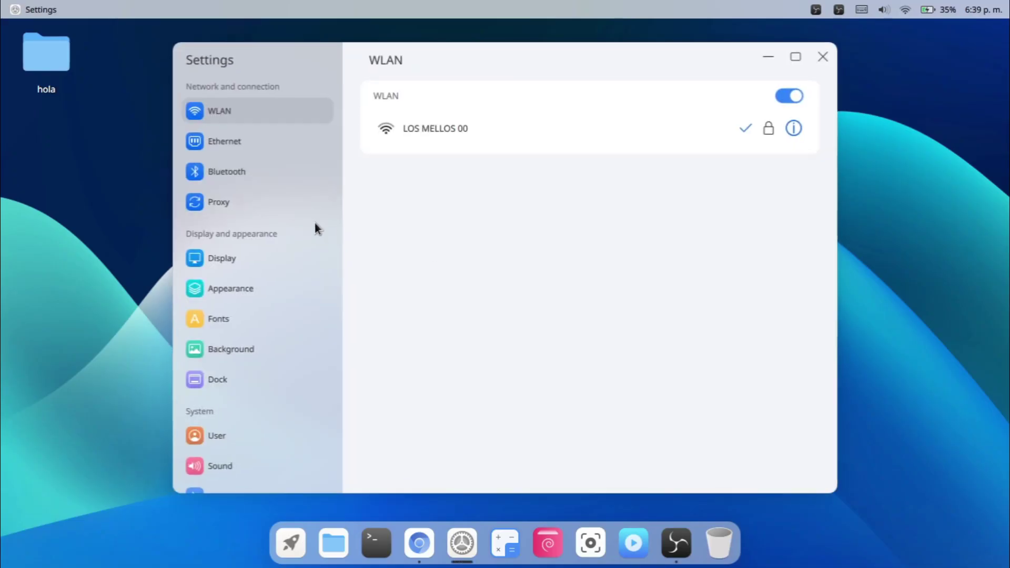
{"action": "left_click", "coordinate": [201, 141]}
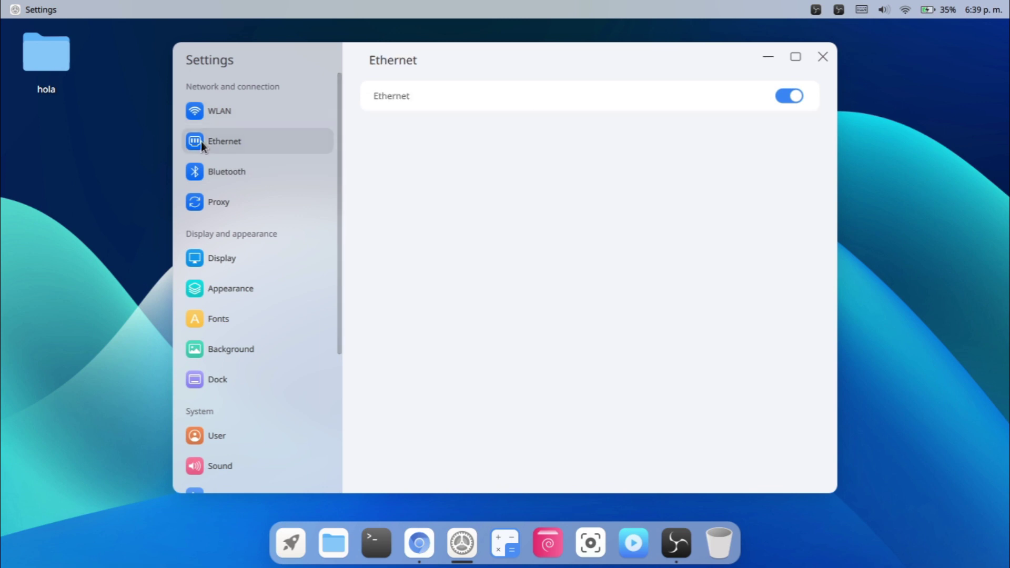
{"action": "left_click", "coordinate": [225, 179]}
{"action": "left_click", "coordinate": [216, 196]}
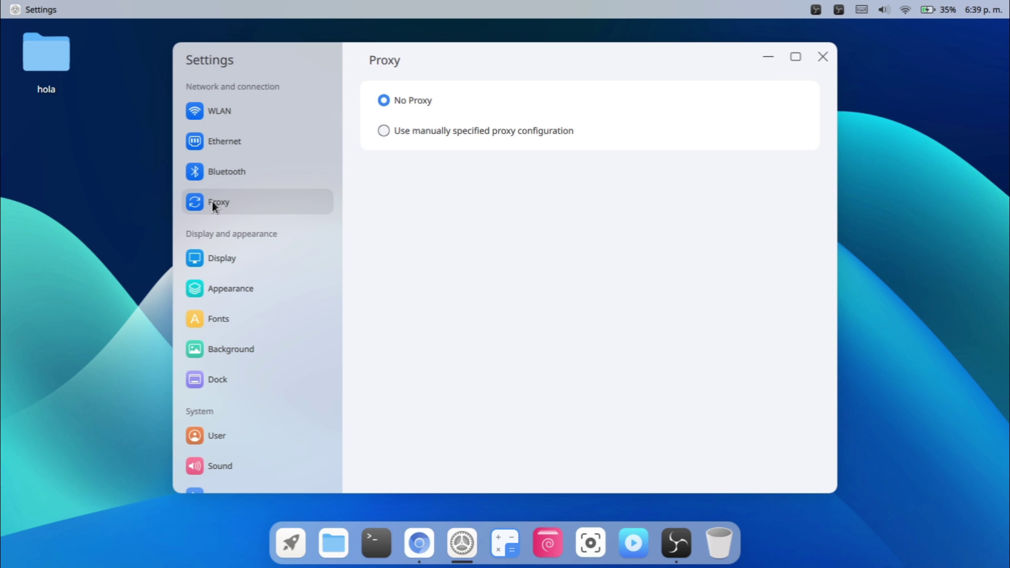
{"action": "left_click", "coordinate": [222, 268]}
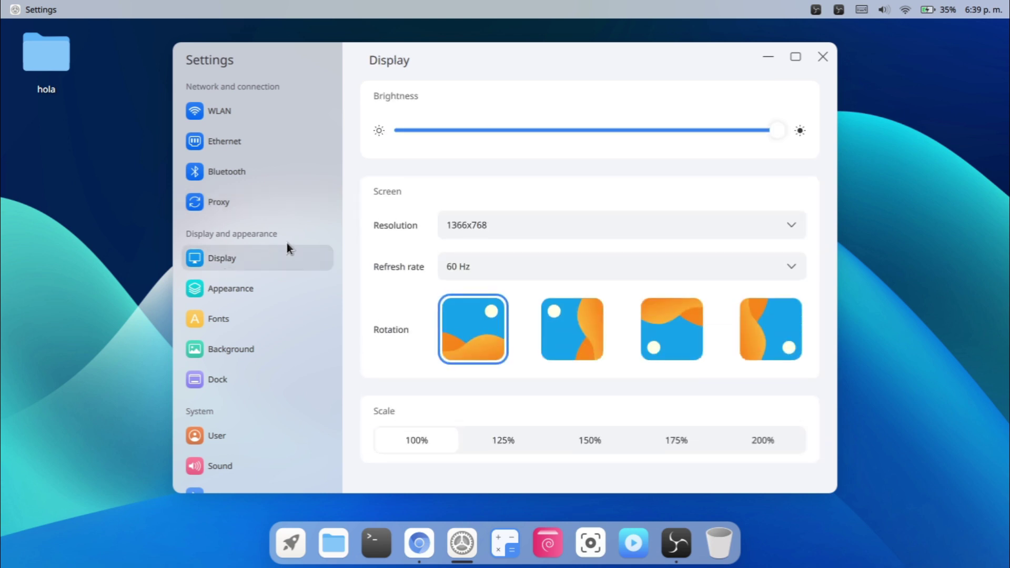
Look through the resolution and refresh rate choices, keeping 1366x768 at 60 Hz.
{"action": "left_click", "coordinate": [791, 232]}
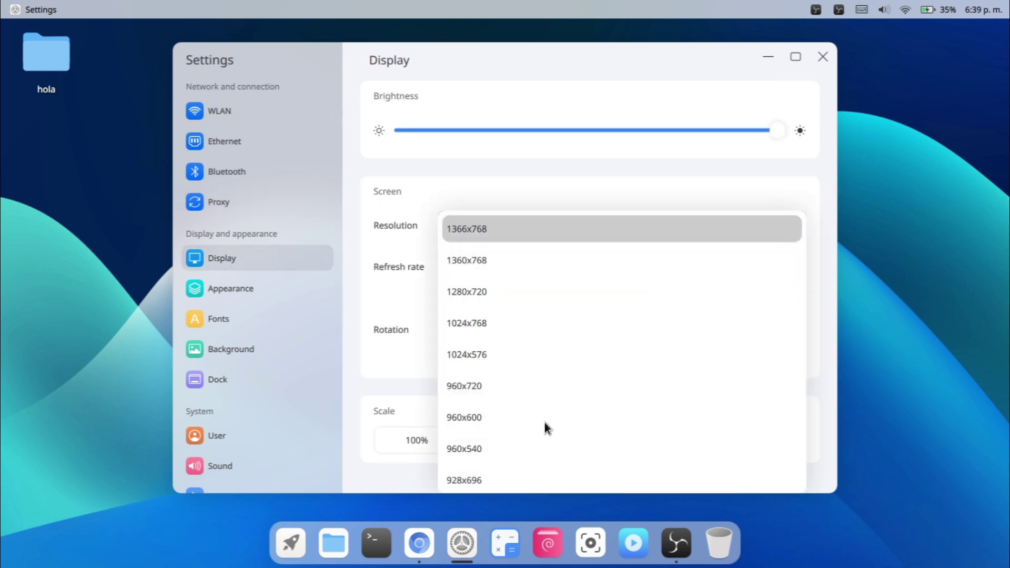
{"action": "scroll", "coordinate": [538, 450], "scroll_direction": "down", "scroll_amount": 15}
{"action": "scroll", "coordinate": [538, 454], "scroll_direction": "down", "scroll_amount": 2}
{"action": "scroll", "coordinate": [337, 418], "scroll_direction": "down", "scroll_amount": 4}
{"action": "left_click", "coordinate": [587, 266]}
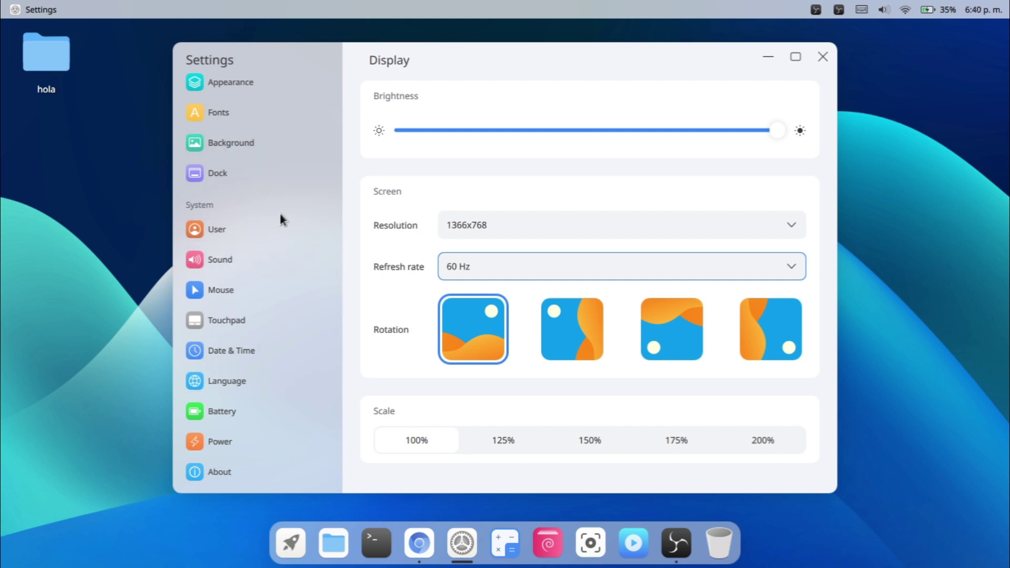
{"action": "scroll", "coordinate": [280, 217], "scroll_direction": "up", "scroll_amount": 3}
On the Appearance page, switch the system theme to Dark.
{"action": "left_click", "coordinate": [229, 254]}
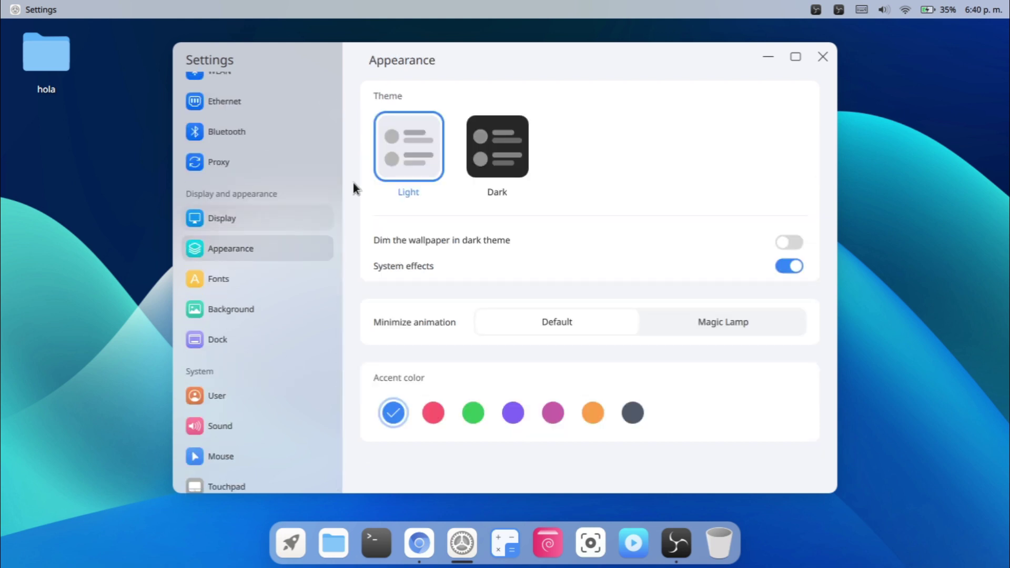
{"action": "left_click", "coordinate": [517, 143]}
{"action": "left_click", "coordinate": [426, 169]}
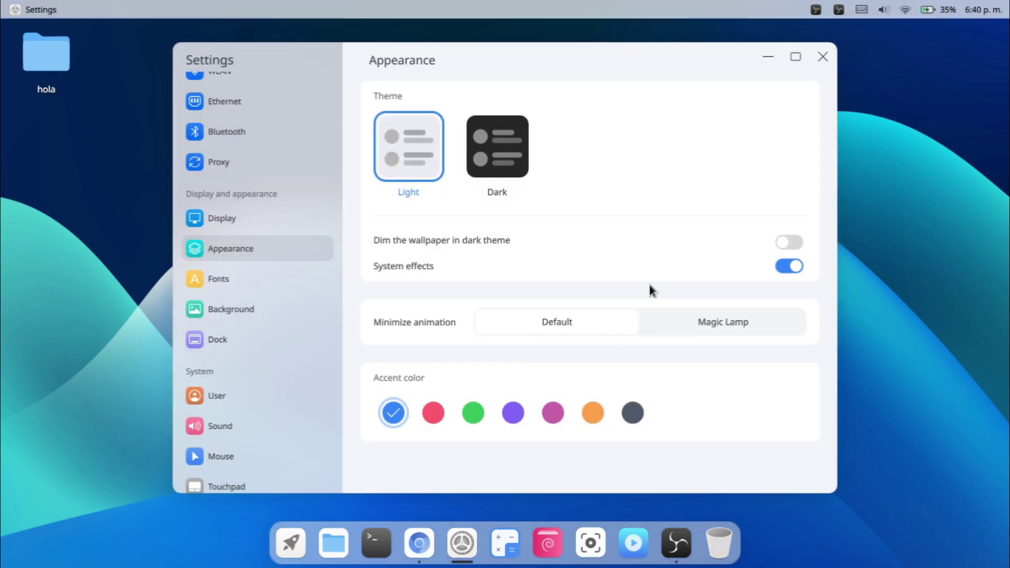
{"action": "left_click", "coordinate": [498, 134]}
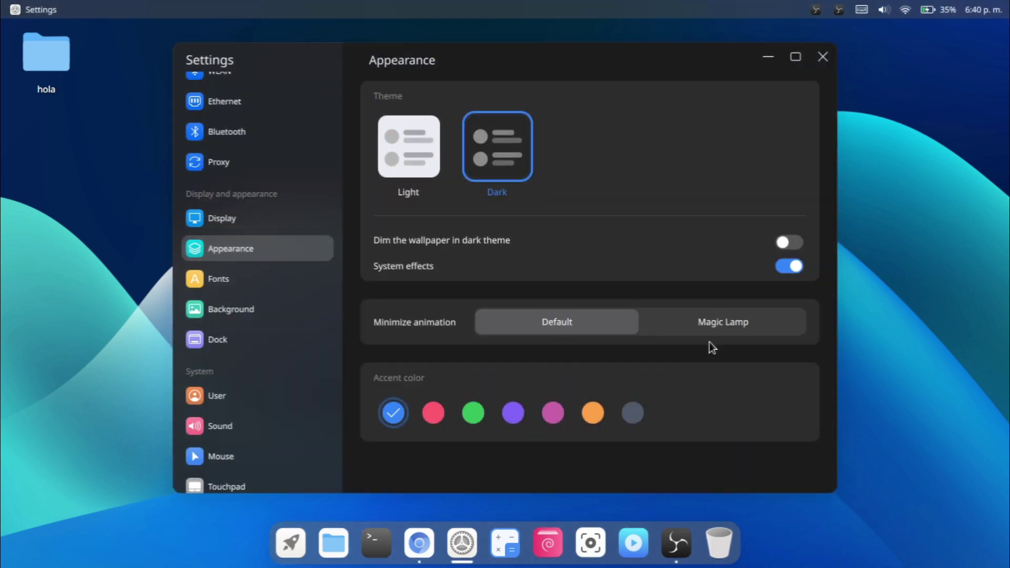
Preview the Magic Lamp minimize animation, then return to the Default animation.
{"action": "left_click", "coordinate": [725, 323]}
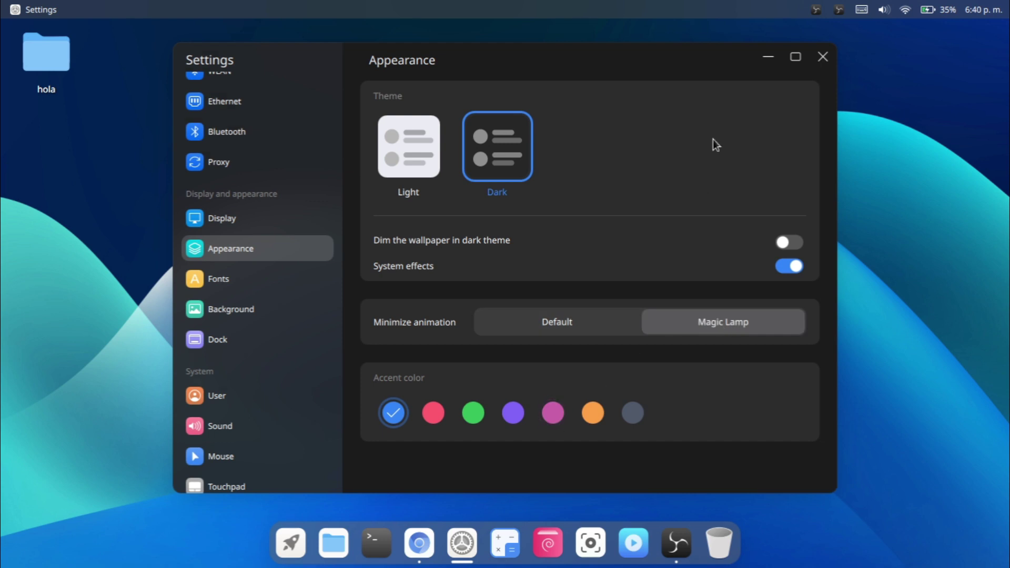
{"action": "left_click", "coordinate": [768, 57]}
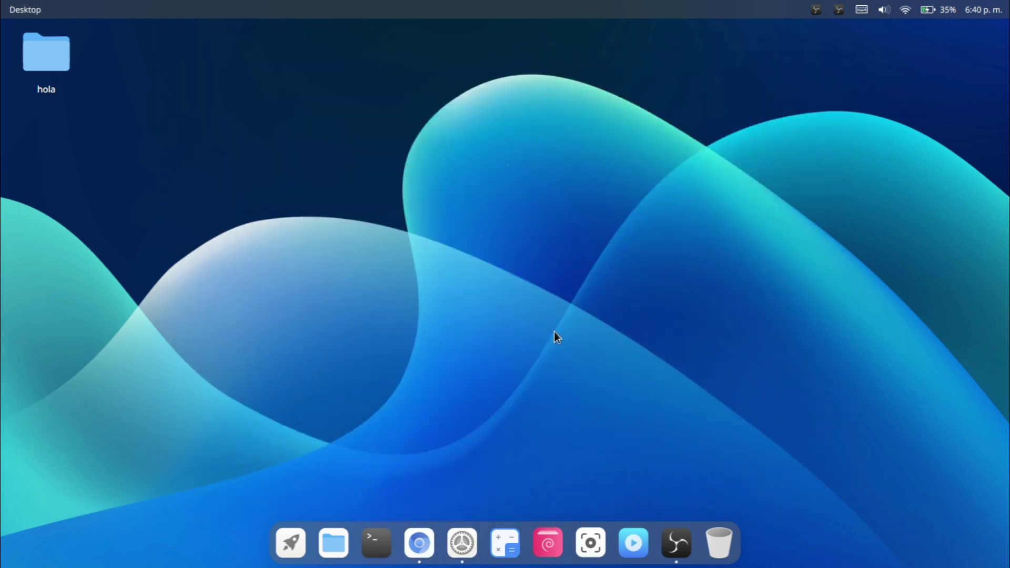
{"action": "left_click", "coordinate": [464, 535]}
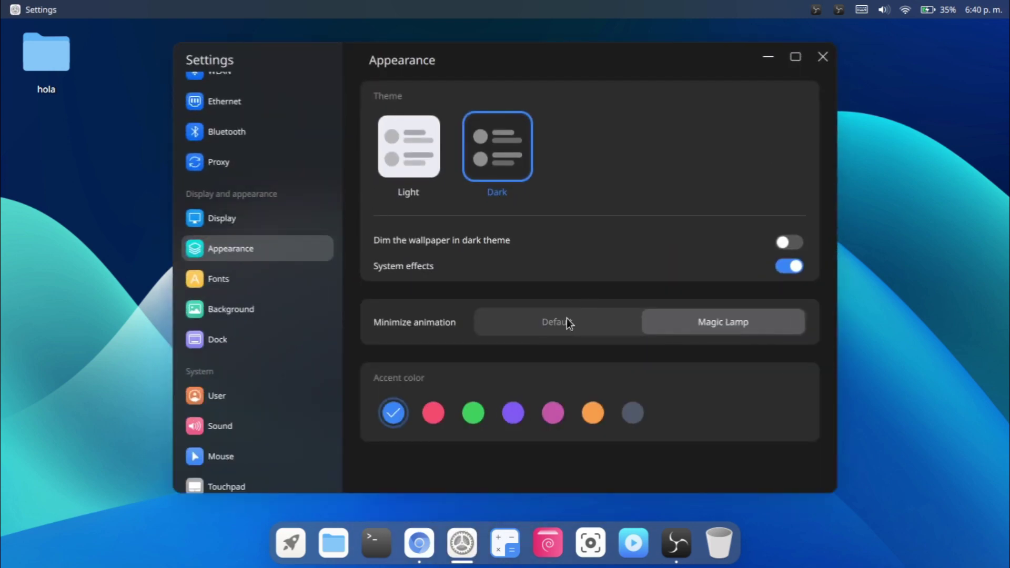
{"action": "left_click", "coordinate": [567, 318]}
Set the accent colour to red and go to the Fonts page.
{"action": "left_click", "coordinate": [431, 414]}
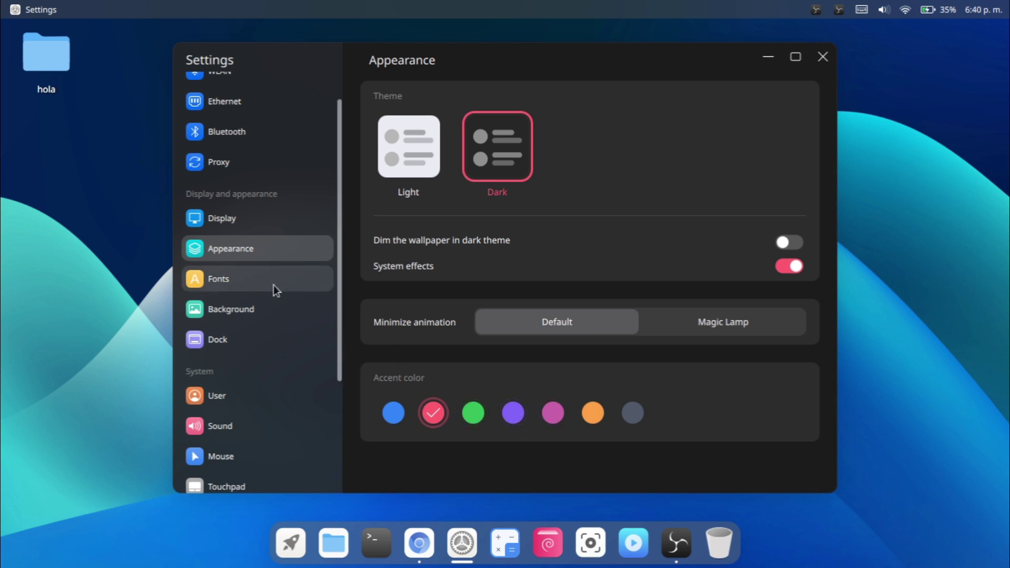
{"action": "left_click", "coordinate": [274, 285]}
{"action": "left_click", "coordinate": [280, 258]}
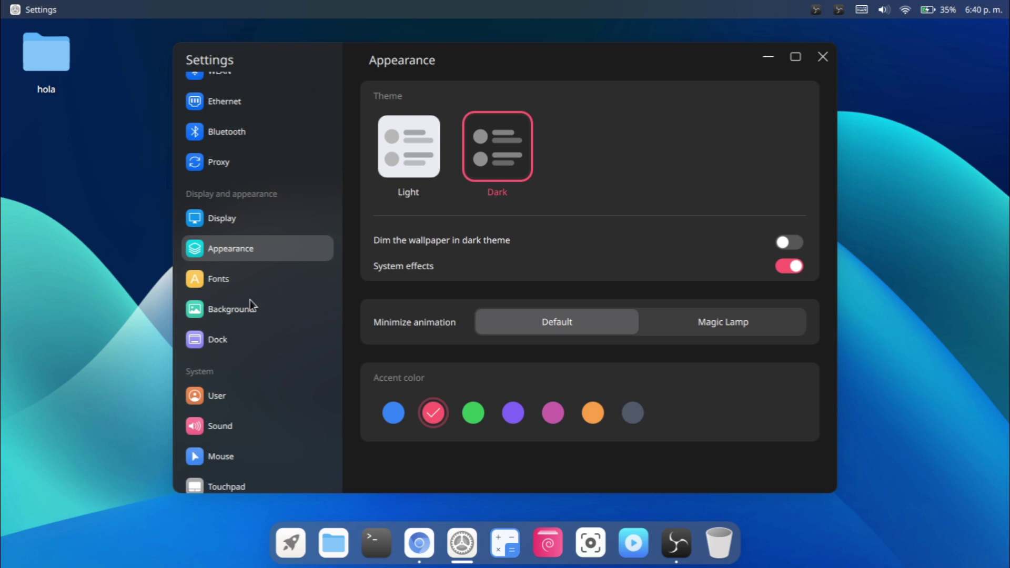
{"action": "left_click", "coordinate": [275, 271]}
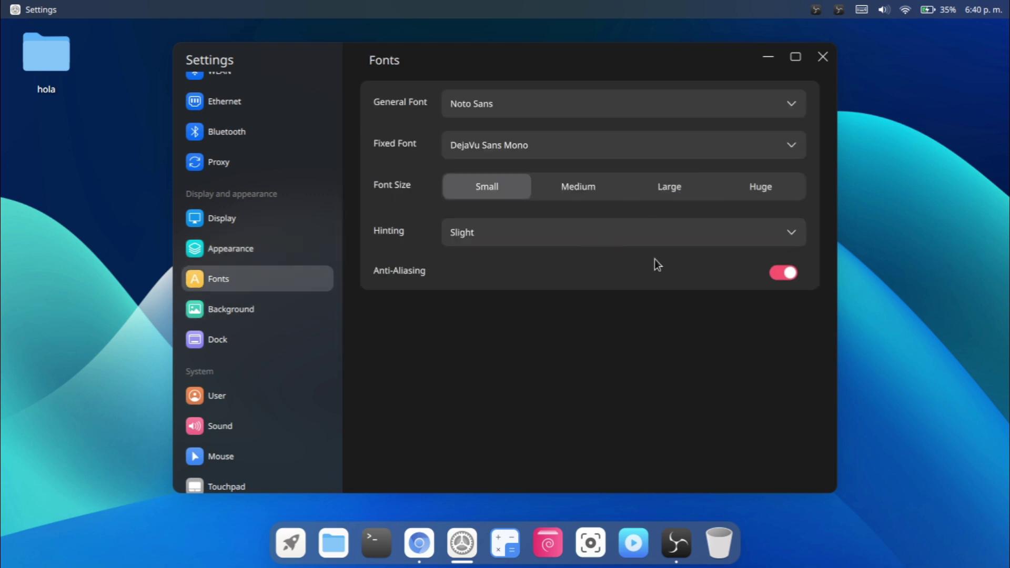
Set the silver stacked-discs wallpaper on the Background page, view it on the desktop, then restore Settings.
{"action": "left_click", "coordinate": [254, 303]}
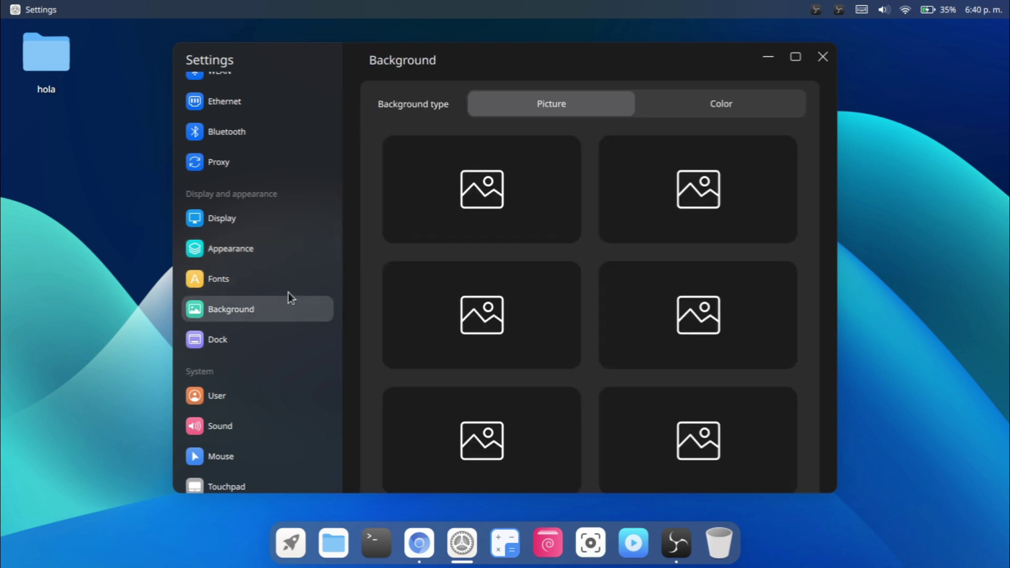
{"action": "scroll", "coordinate": [586, 350], "scroll_direction": "down", "scroll_amount": 3}
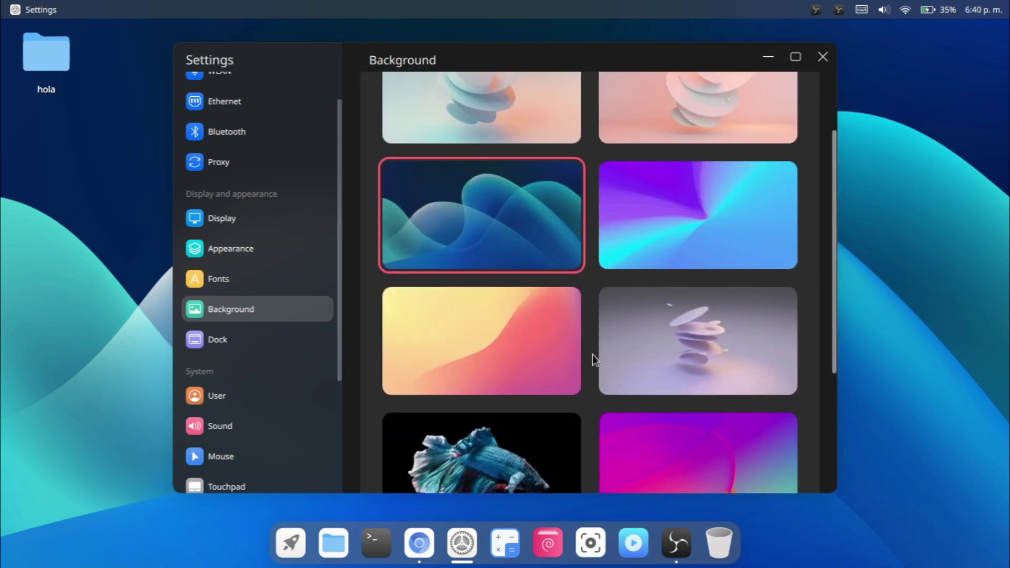
{"action": "scroll", "coordinate": [620, 374], "scroll_direction": "down", "scroll_amount": 2}
{"action": "scroll", "coordinate": [623, 371], "scroll_direction": "up", "scroll_amount": 4}
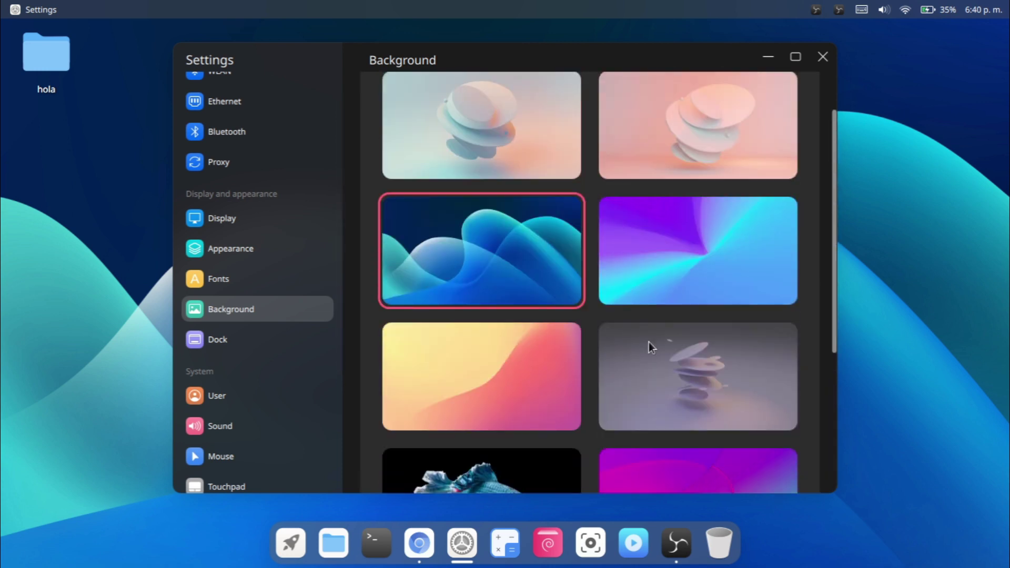
{"action": "scroll", "coordinate": [687, 180], "scroll_direction": "up", "scroll_amount": 2}
{"action": "left_click", "coordinate": [491, 169]}
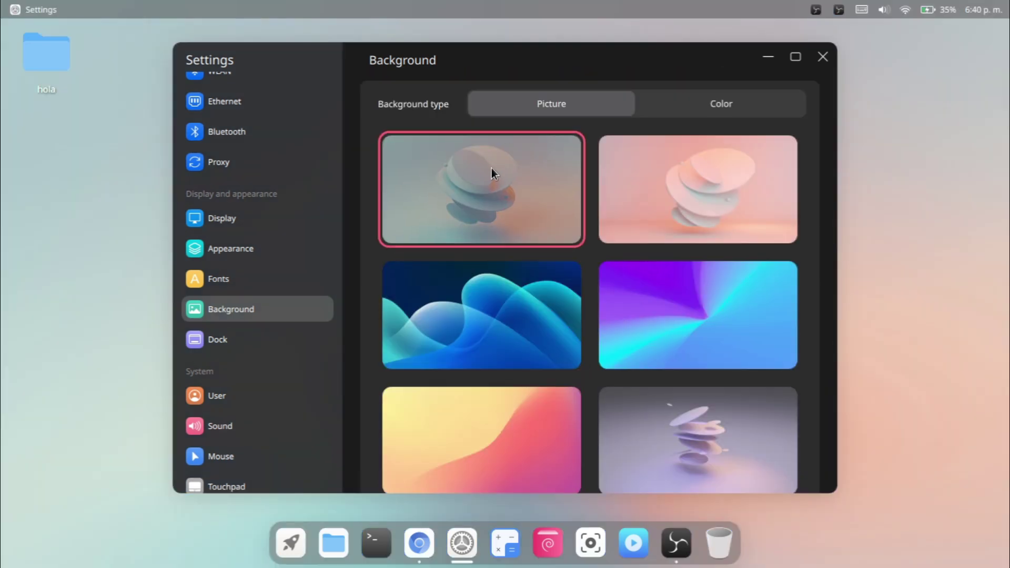
{"action": "left_click", "coordinate": [767, 56]}
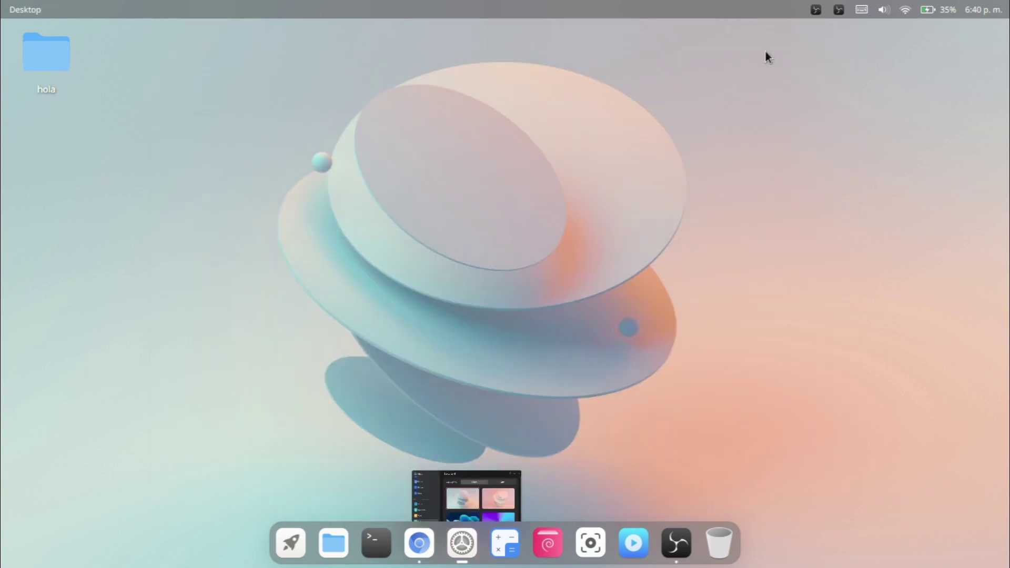
{"action": "left_click", "coordinate": [462, 543]}
On the Dock page, try the Full style, then return to Center style.
{"action": "left_click", "coordinate": [248, 337]}
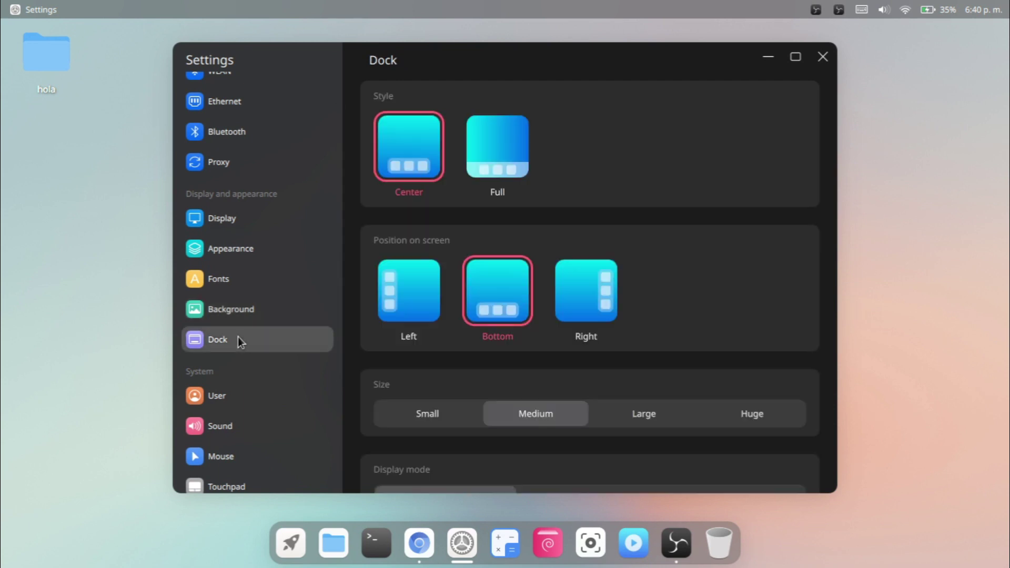
{"action": "scroll", "coordinate": [487, 345], "scroll_direction": "down", "scroll_amount": 2}
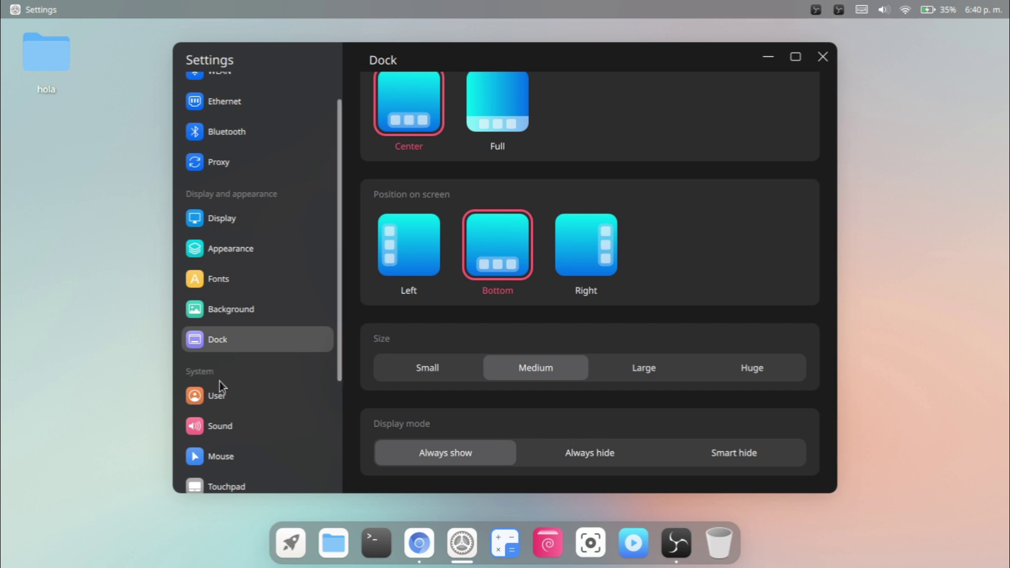
{"action": "scroll", "coordinate": [408, 271], "scroll_direction": "up", "scroll_amount": 2}
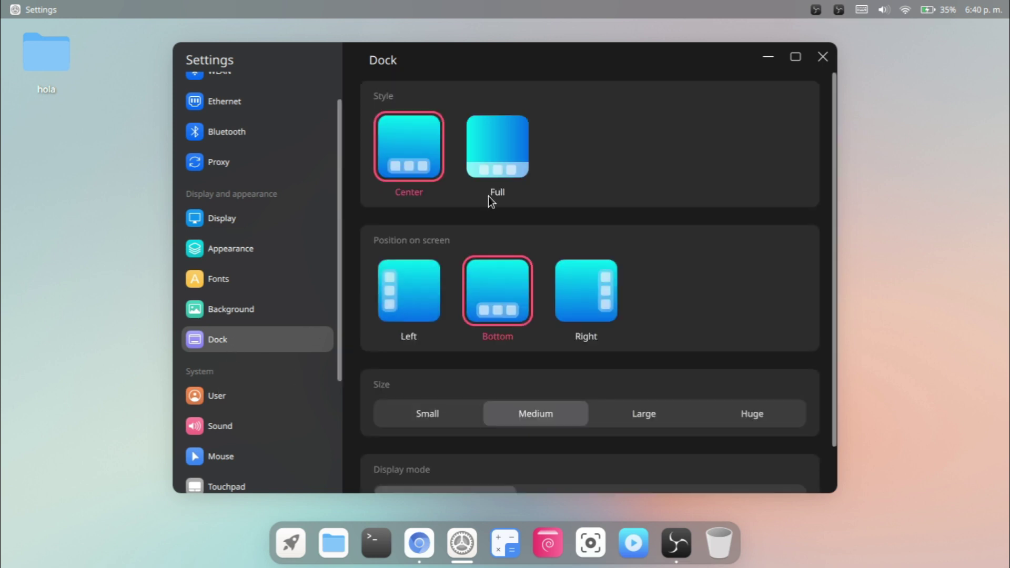
{"action": "left_click", "coordinate": [507, 134]}
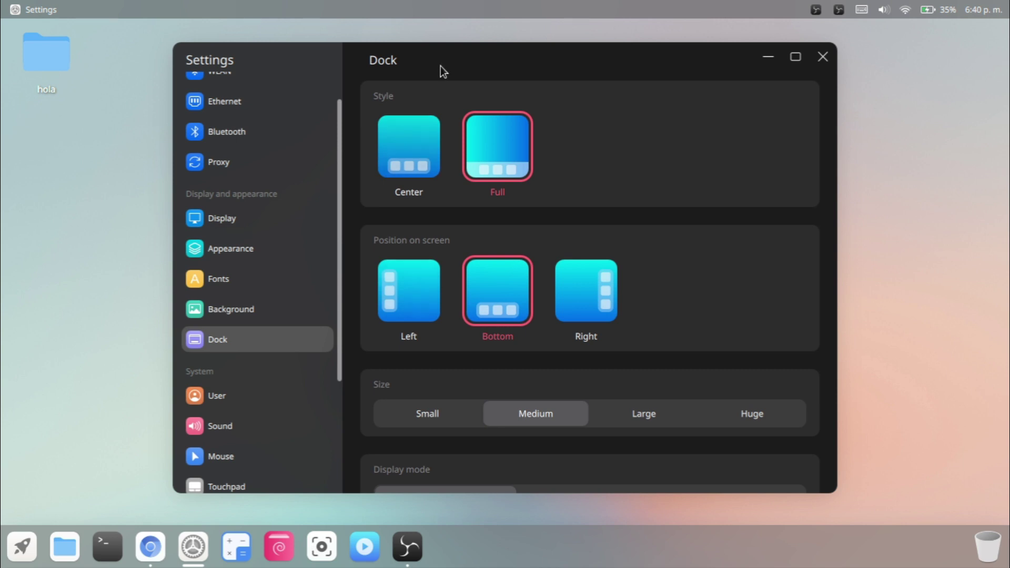
{"action": "left_click", "coordinate": [412, 135]}
Try the Left and Right dock positions, return it to Bottom, and open the User page.
{"action": "left_click", "coordinate": [404, 293]}
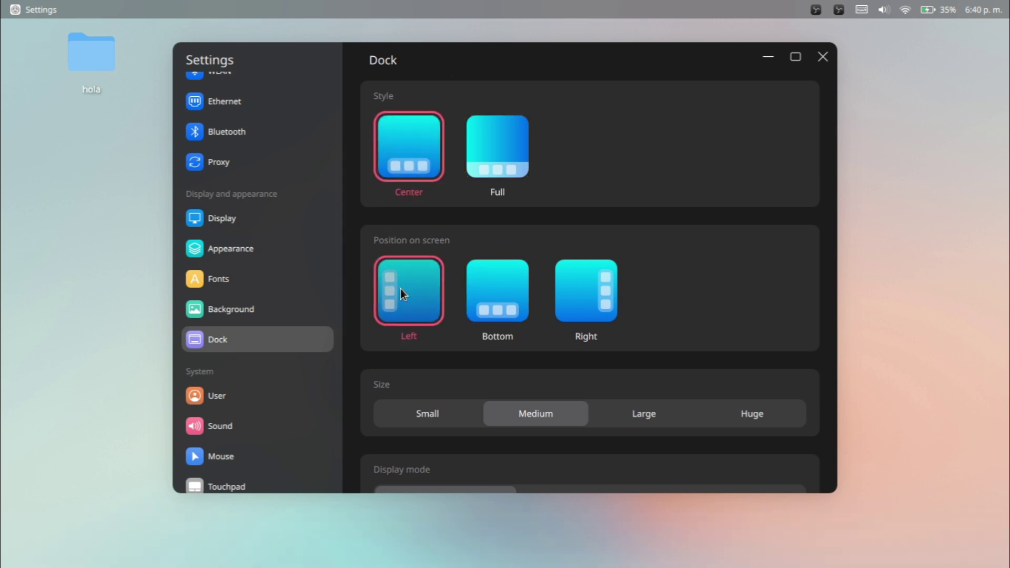
{"action": "left_click", "coordinate": [508, 299]}
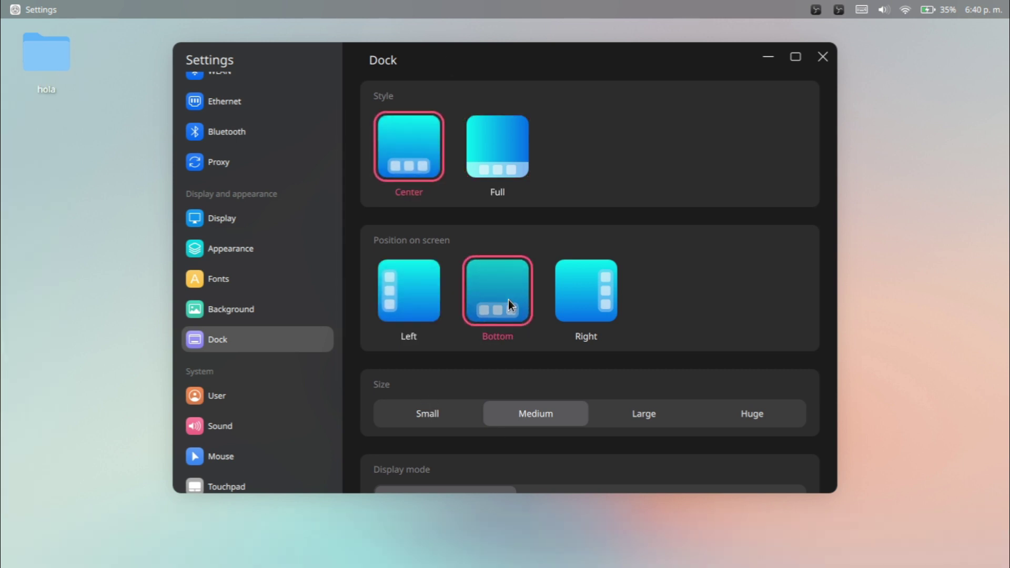
{"action": "left_click", "coordinate": [567, 299]}
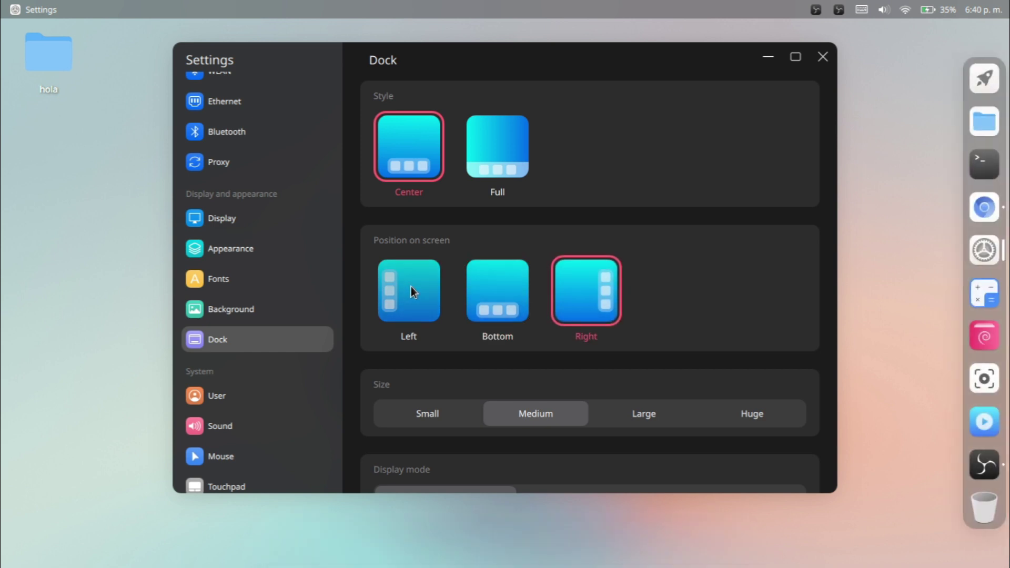
{"action": "left_click", "coordinate": [472, 291]}
{"action": "scroll", "coordinate": [225, 384], "scroll_direction": "down", "scroll_amount": 1}
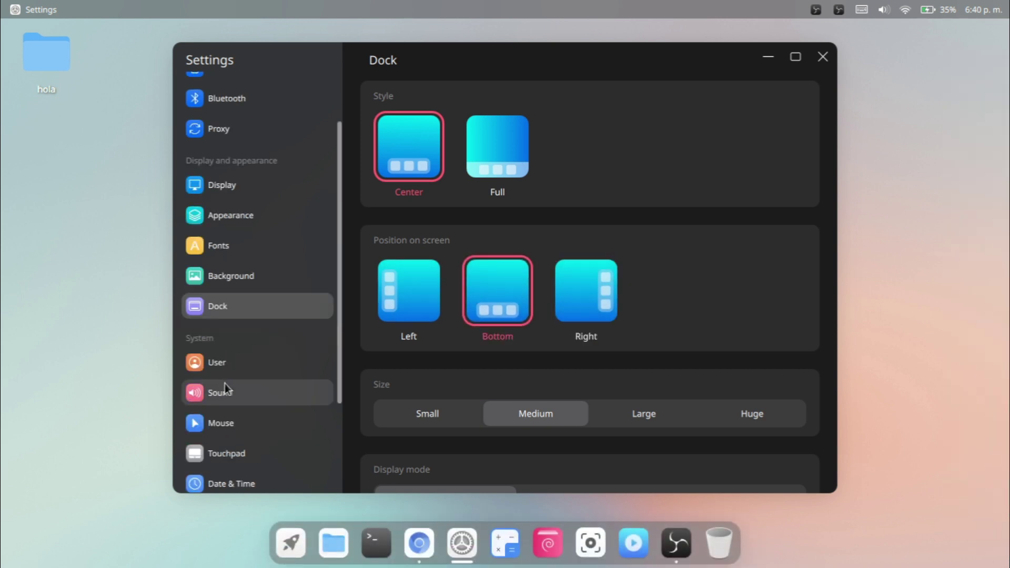
{"action": "left_click", "coordinate": [239, 357]}
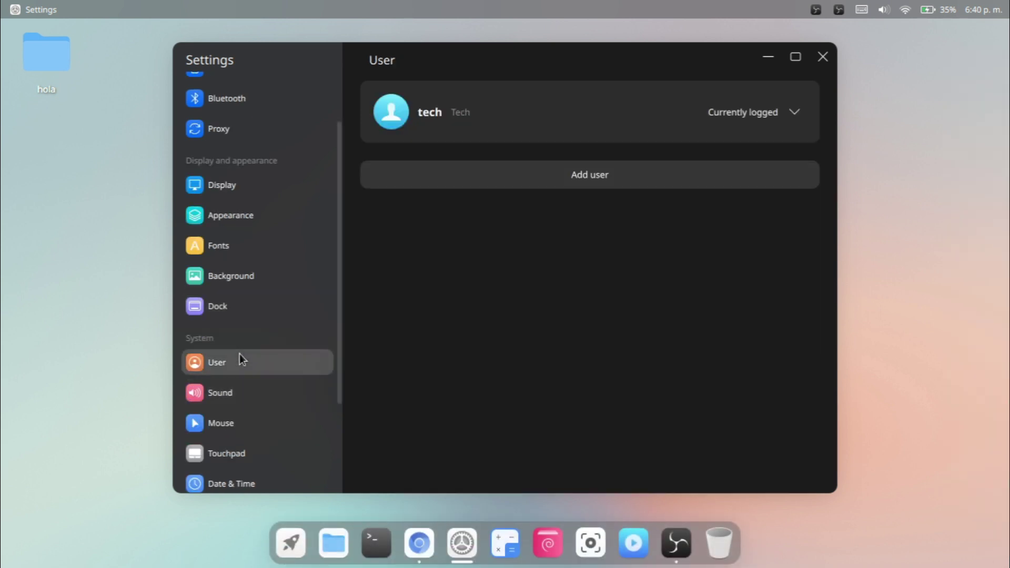
Max out the speaker volume, set the Cutefish-Dark pointer theme, and raise pointer speed.
{"action": "left_click", "coordinate": [260, 398]}
{"action": "left_click_drag", "start_coordinate": [446, 118], "coordinate": [814, 129]}
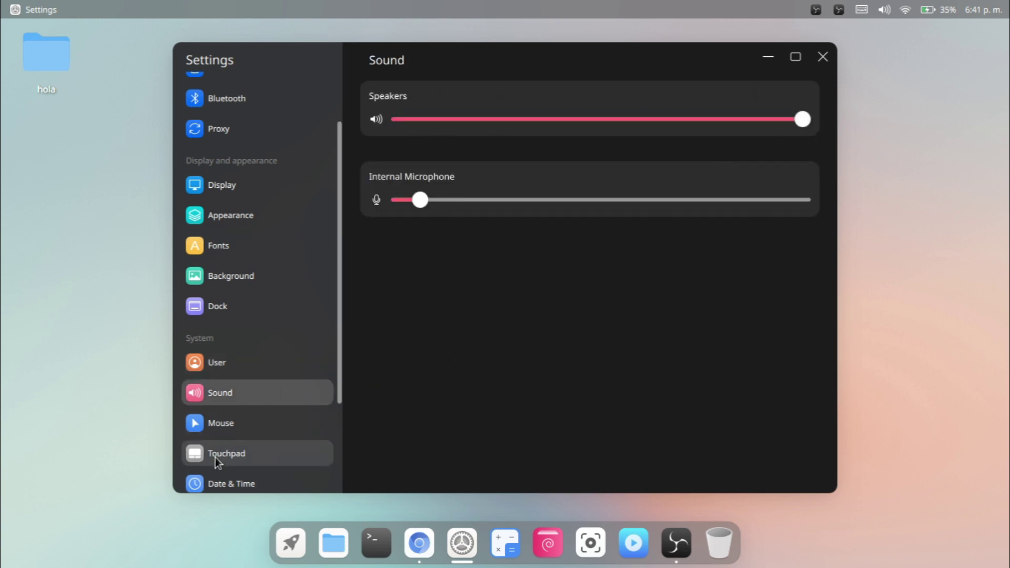
{"action": "left_click", "coordinate": [219, 428]}
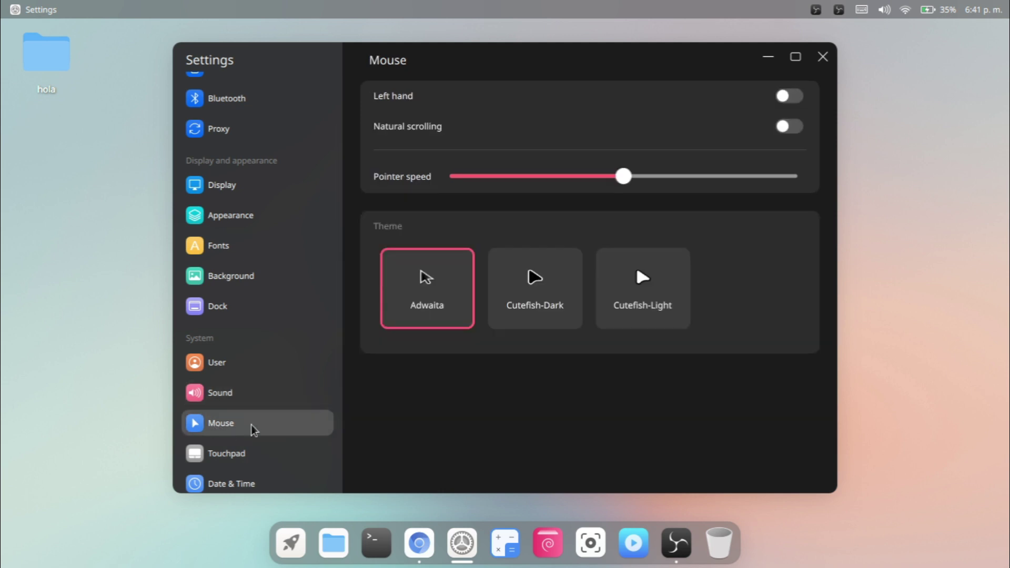
{"action": "left_click", "coordinate": [564, 300]}
{"action": "left_click", "coordinate": [643, 279]}
{"action": "left_click", "coordinate": [535, 310]}
{"action": "scroll", "coordinate": [253, 409], "scroll_direction": "down", "scroll_amount": 1}
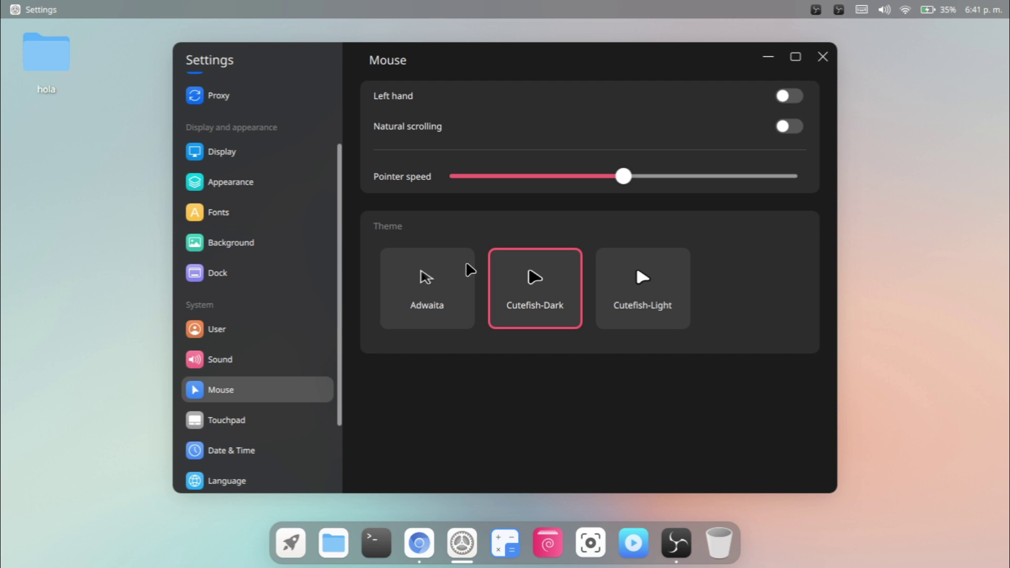
{"action": "left_click_drag", "start_coordinate": [627, 181], "coordinate": [690, 178]}
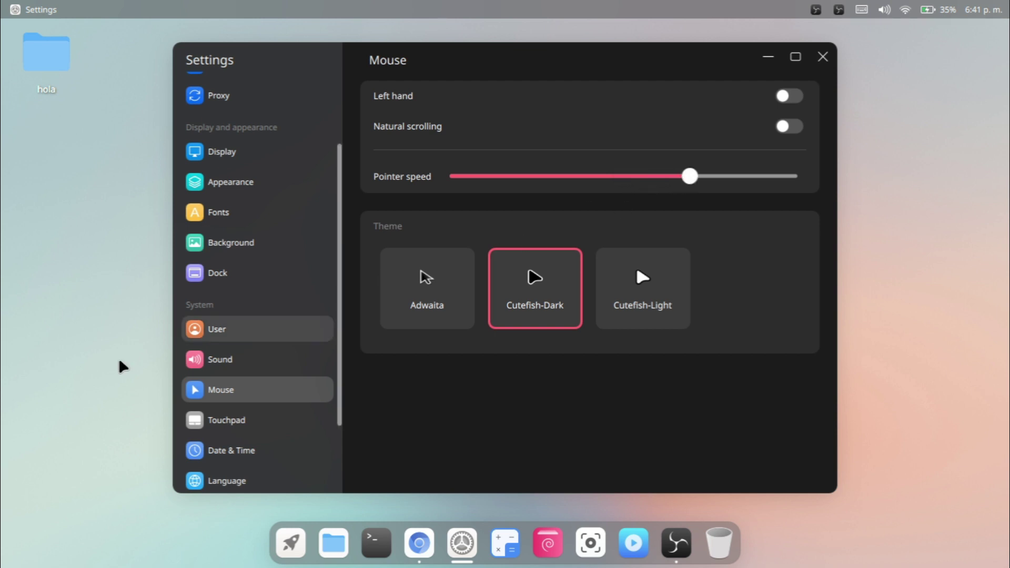
Browse the Touchpad, Date & Time and system Language pages.
{"action": "left_click", "coordinate": [302, 429]}
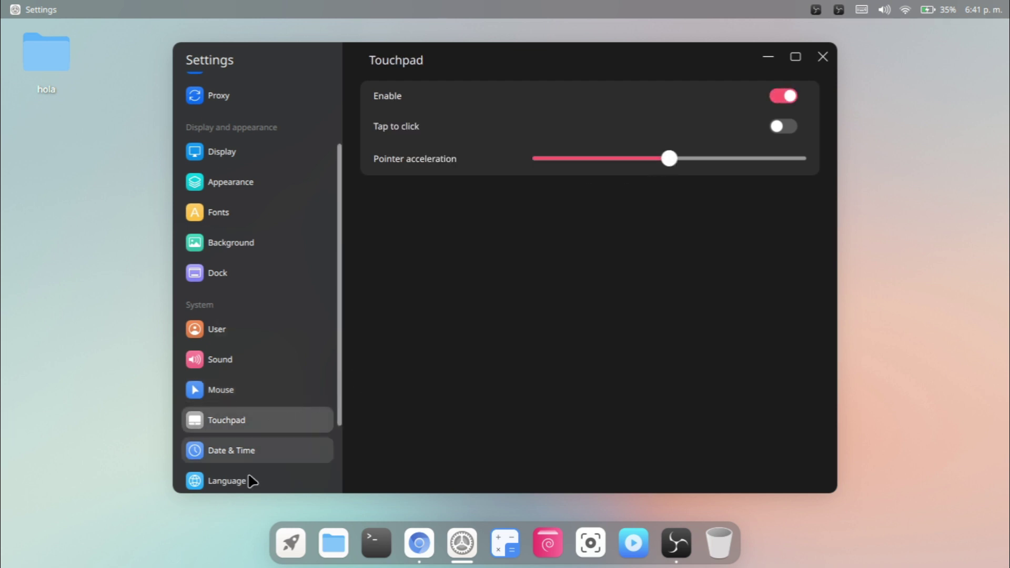
{"action": "left_click", "coordinate": [264, 452]}
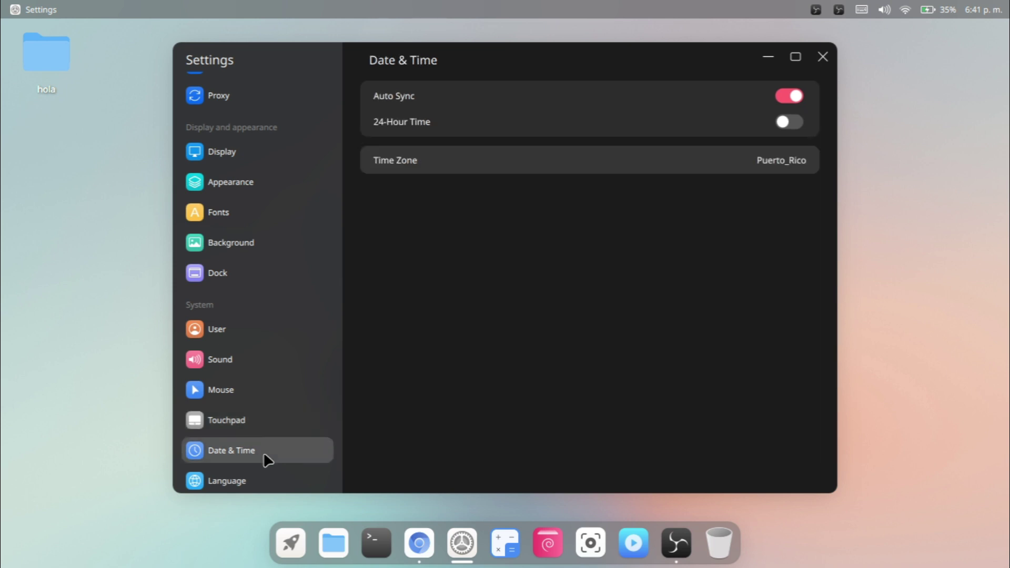
{"action": "scroll", "coordinate": [315, 429], "scroll_direction": "down", "scroll_amount": 3}
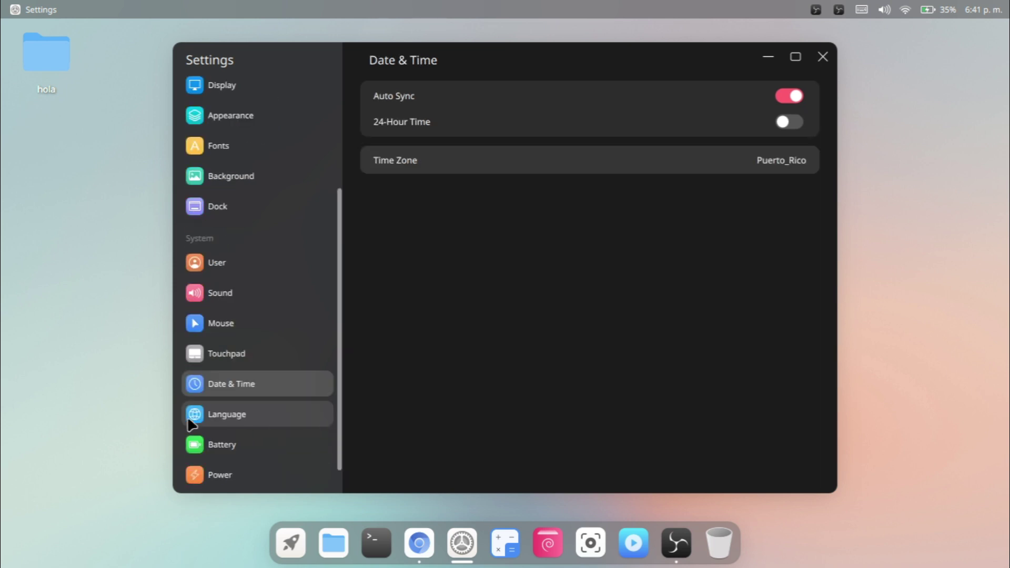
{"action": "left_click", "coordinate": [190, 415]}
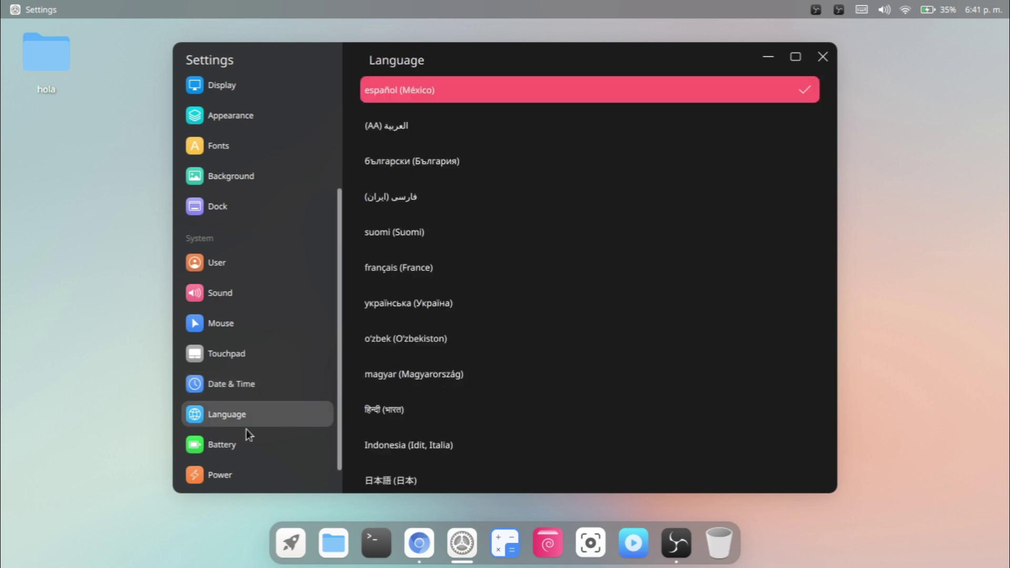
On the Battery page, hide the top-bar battery percentage and then show it again.
{"action": "left_click", "coordinate": [215, 451]}
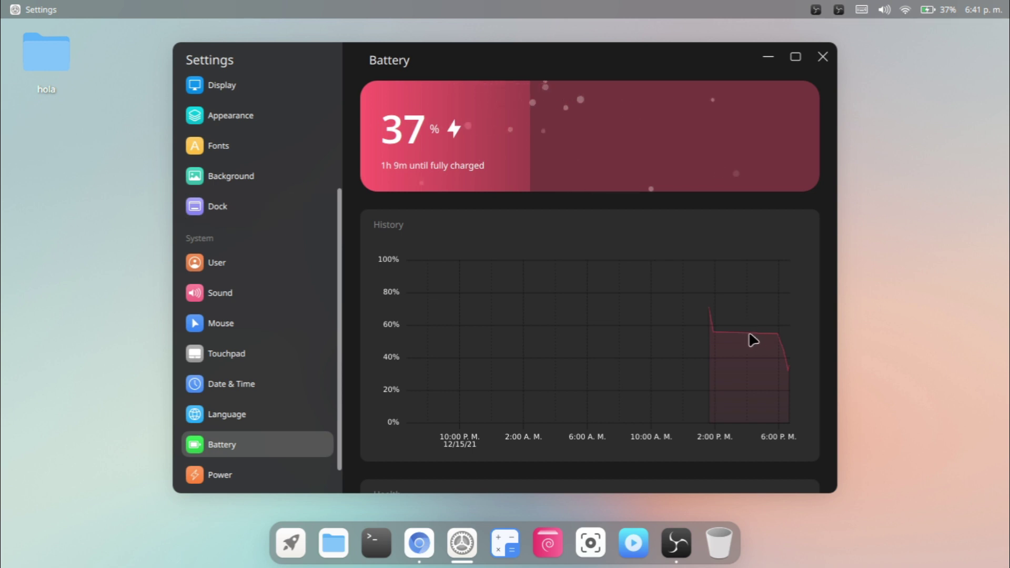
{"action": "scroll", "coordinate": [683, 364], "scroll_direction": "down", "scroll_amount": 3}
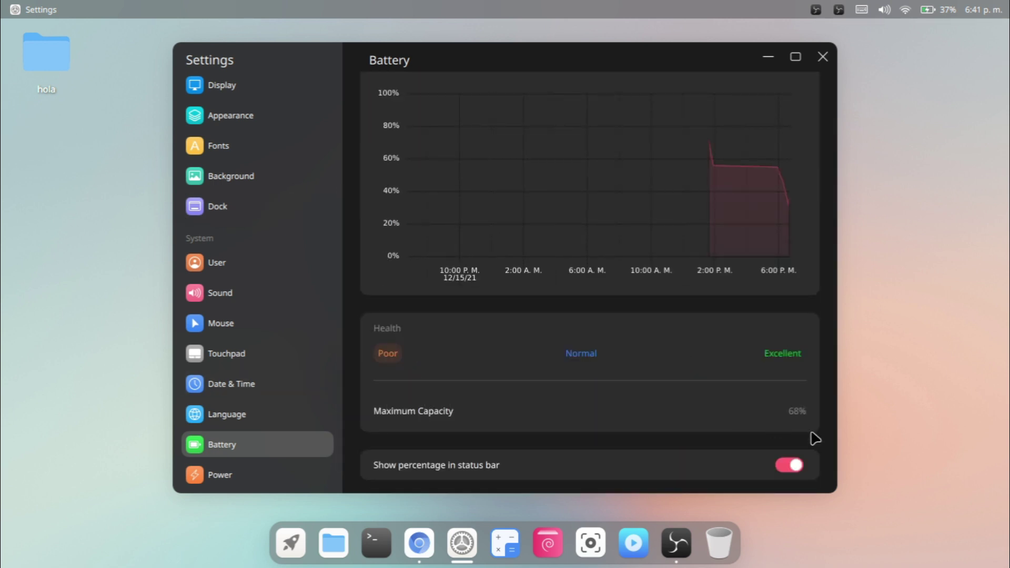
{"action": "scroll", "coordinate": [810, 437], "scroll_direction": "down", "scroll_amount": 1}
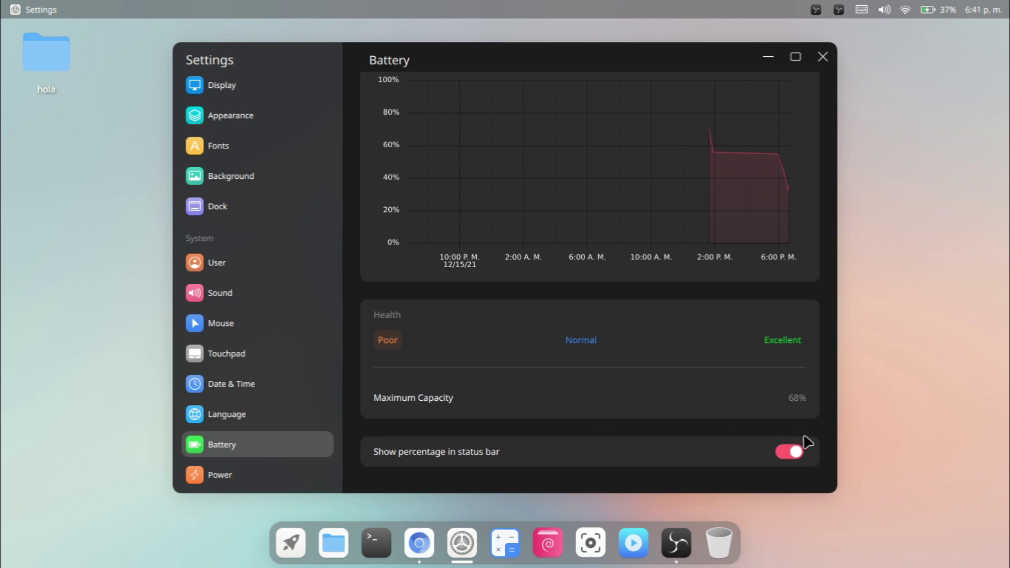
{"action": "left_click", "coordinate": [798, 448]}
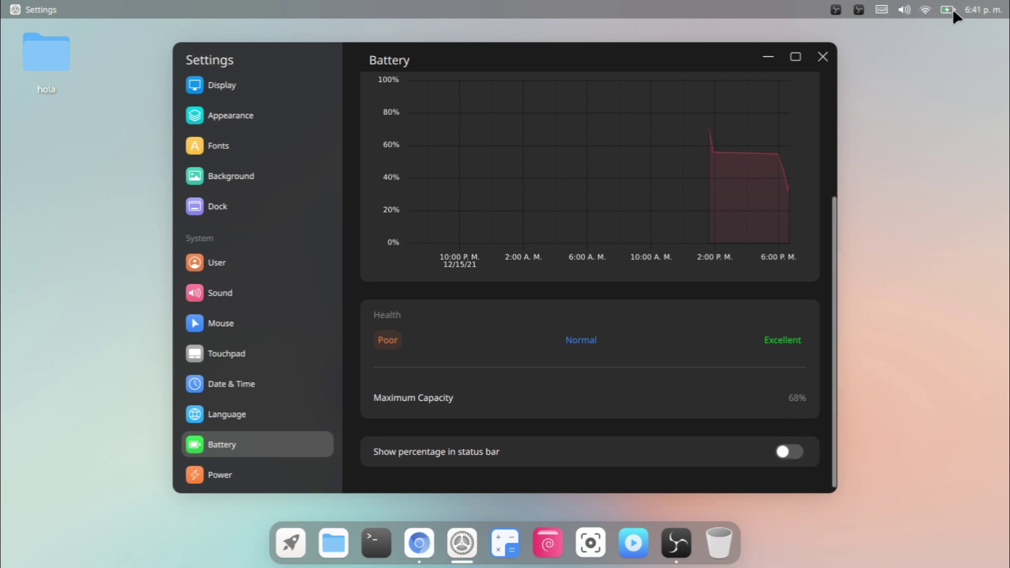
{"action": "left_click", "coordinate": [794, 452]}
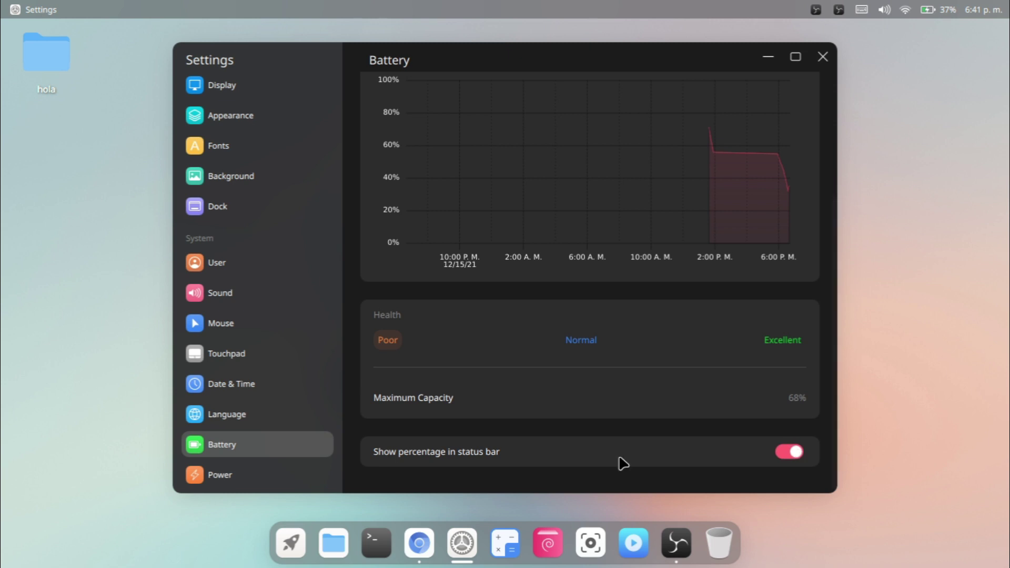
Set power mode to Performance and screen turn-off to Never, then view the About page.
{"action": "left_click", "coordinate": [228, 485]}
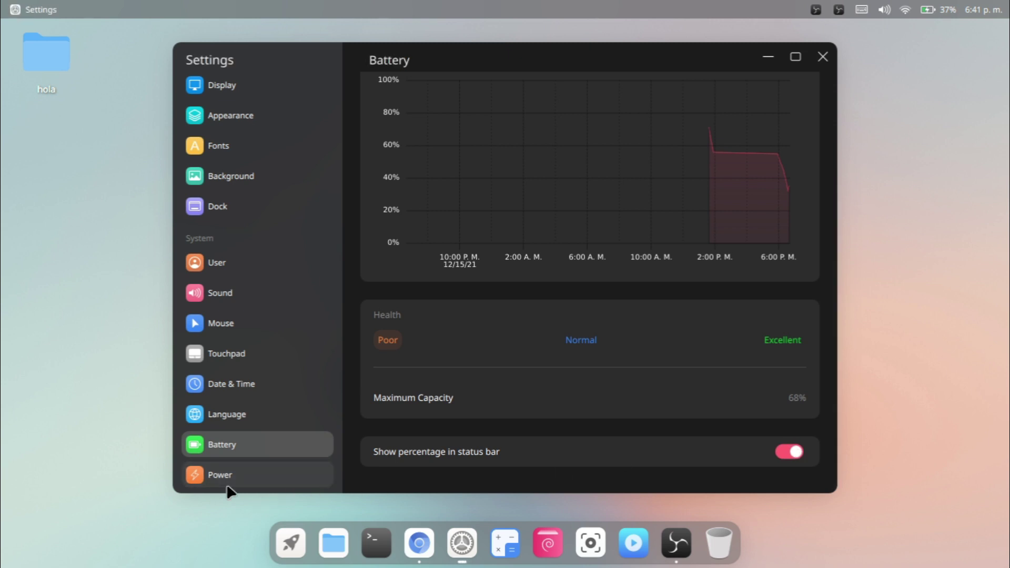
{"action": "left_click", "coordinate": [524, 156]}
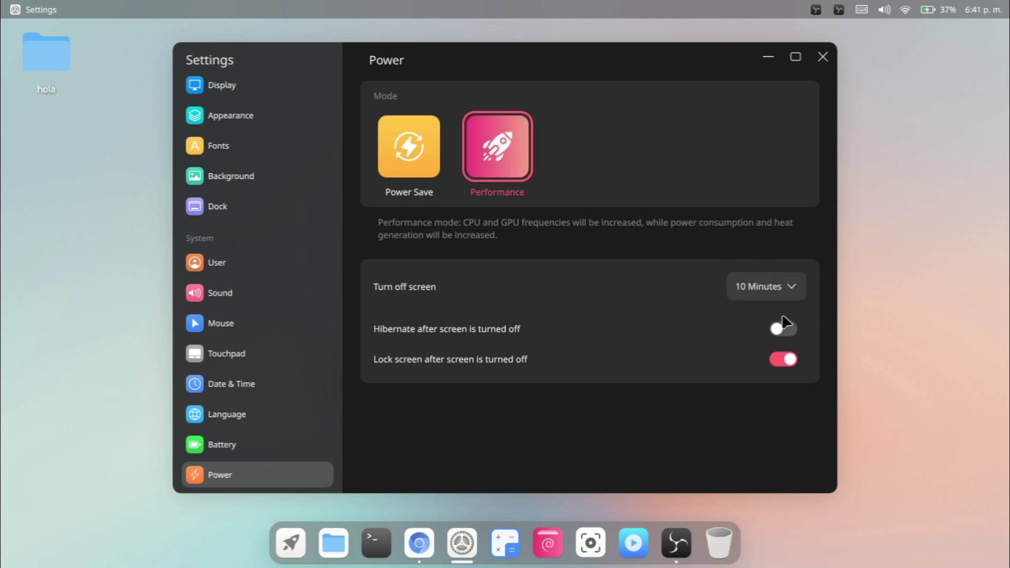
{"action": "left_click", "coordinate": [789, 295]}
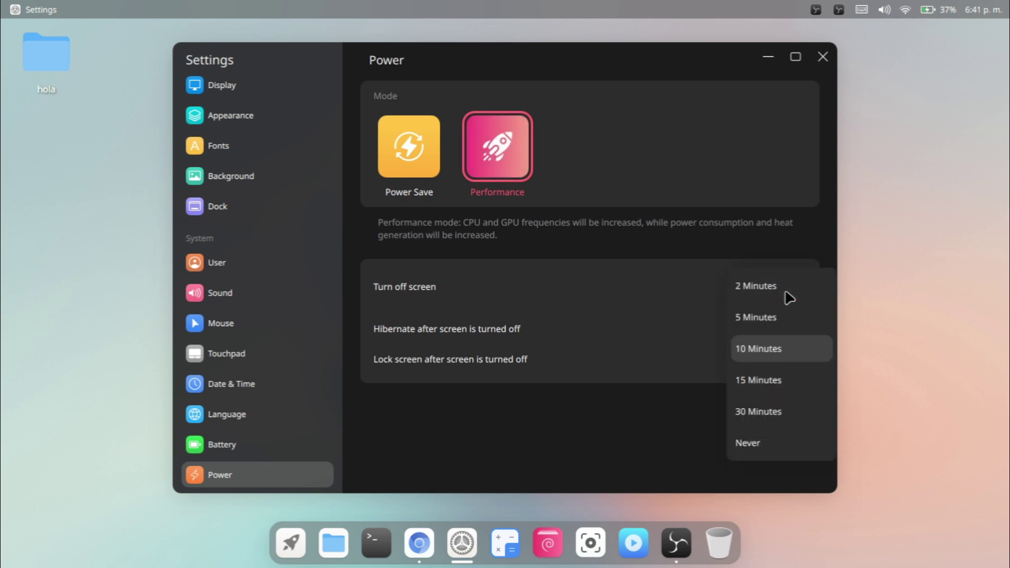
{"action": "left_click", "coordinate": [790, 295]}
{"action": "left_click", "coordinate": [783, 288]}
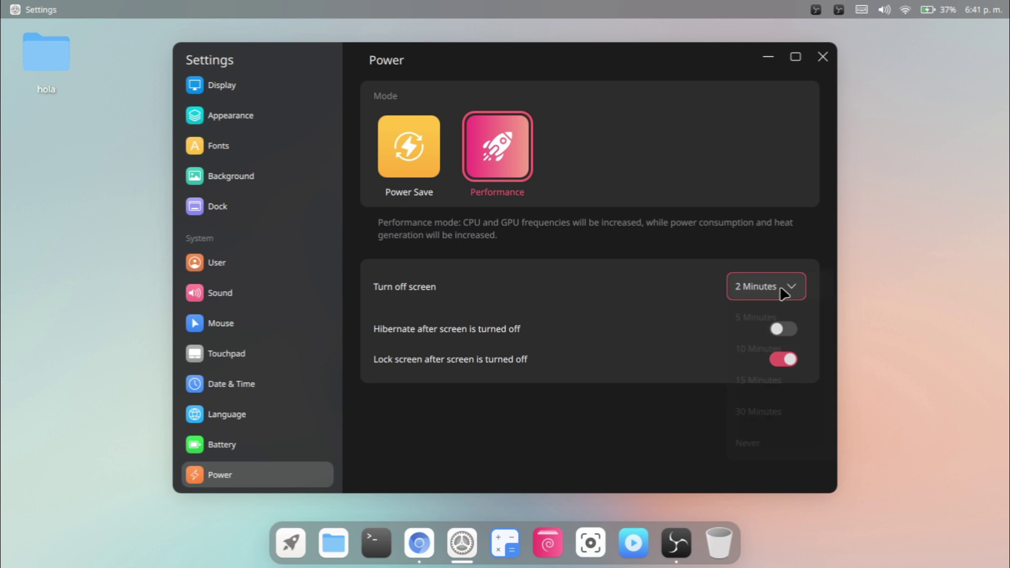
{"action": "left_click", "coordinate": [758, 445]}
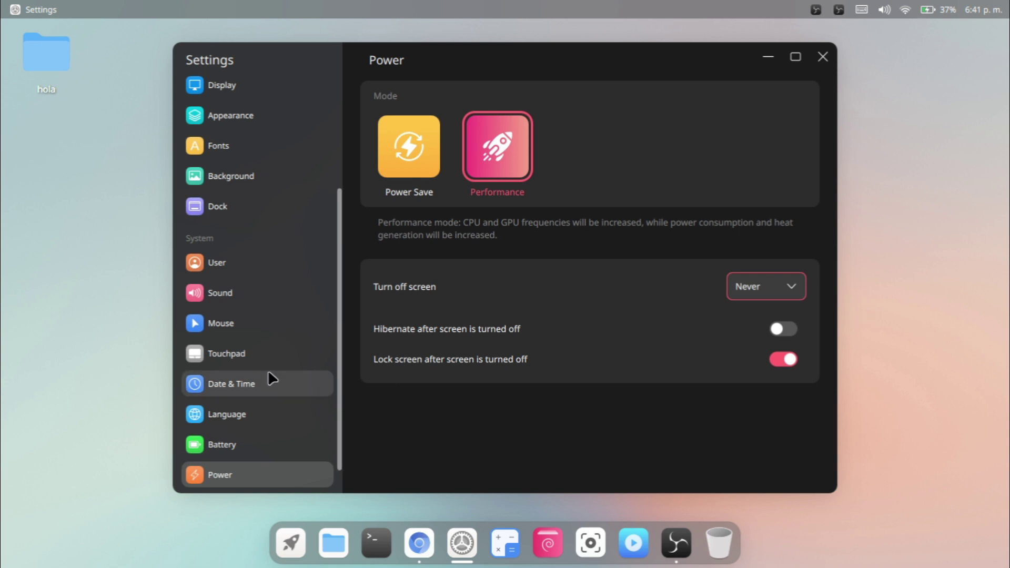
{"action": "scroll", "coordinate": [268, 371], "scroll_direction": "down", "scroll_amount": 1}
{"action": "left_click", "coordinate": [240, 482]}
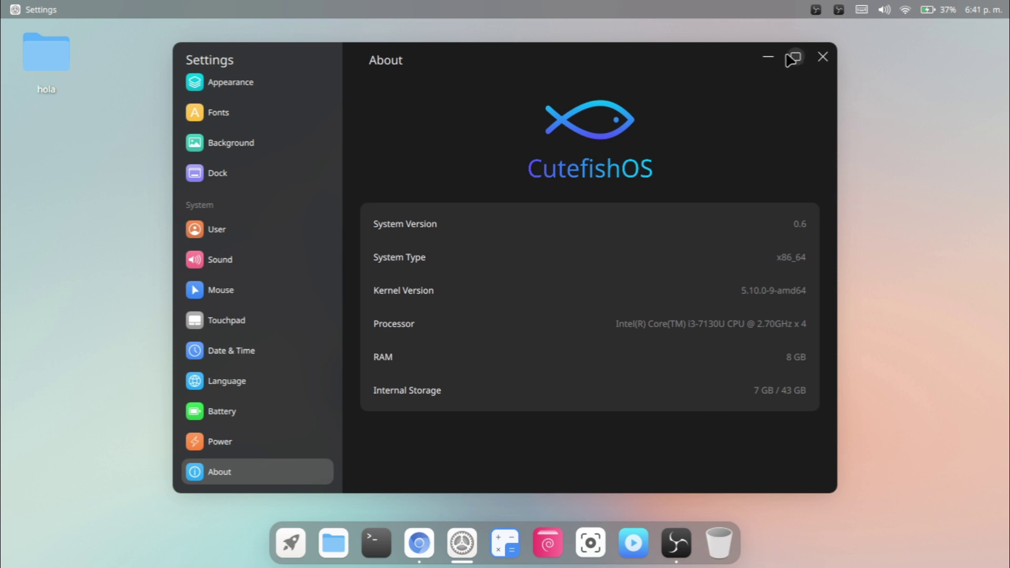
Close Settings, start Chromium, and search Google for 'libre office'.
{"action": "left_click", "coordinate": [825, 57]}
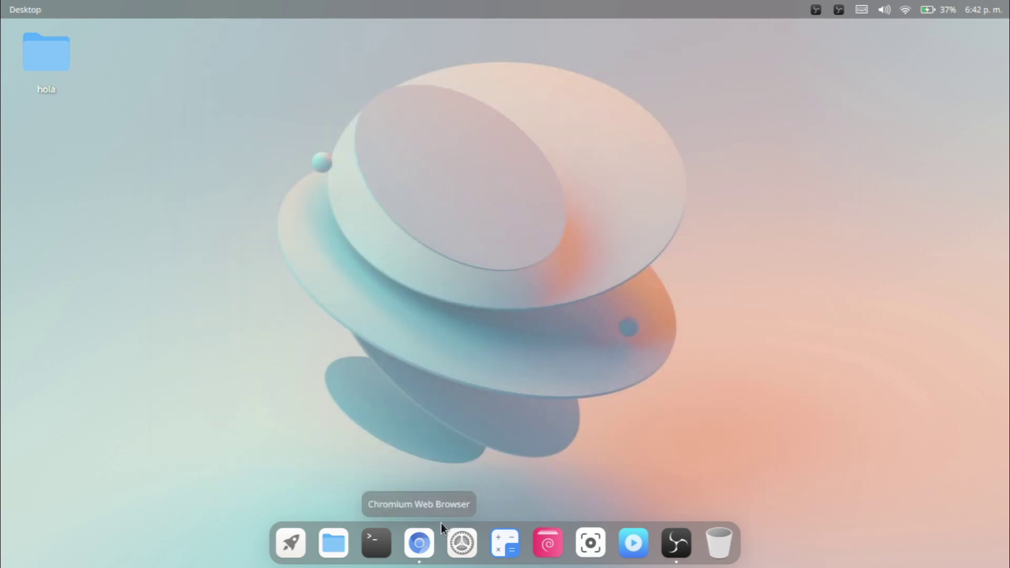
{"action": "left_click", "coordinate": [441, 523]}
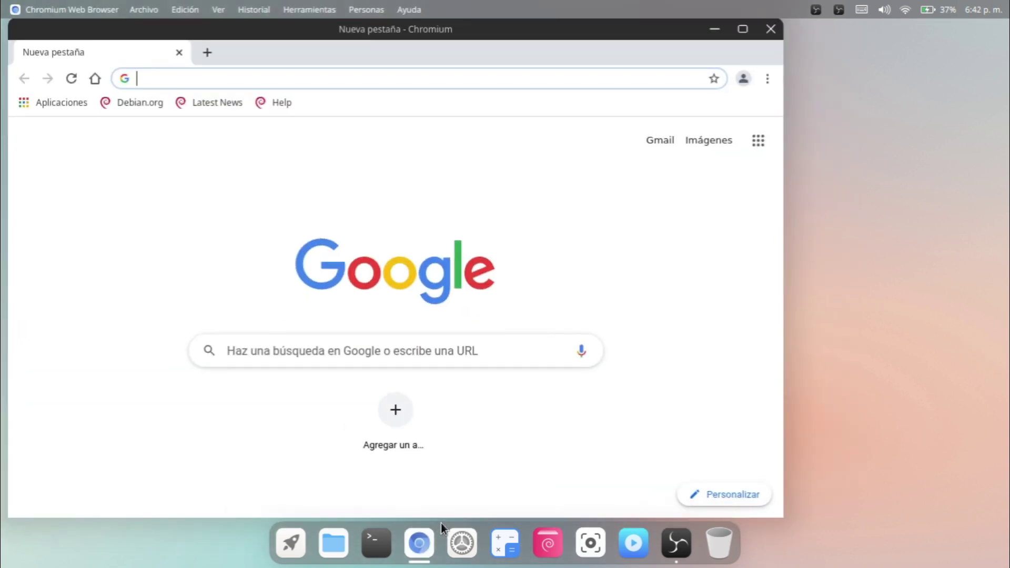
{"action": "left_click", "coordinate": [177, 80]}
{"action": "type", "text": "li"}
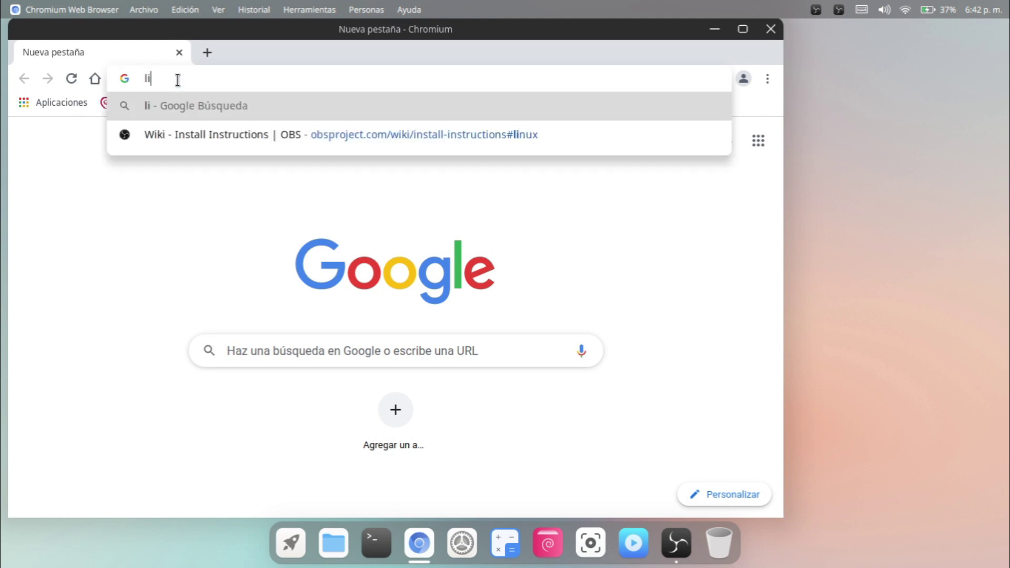
{"action": "type", "text": "bre office"}
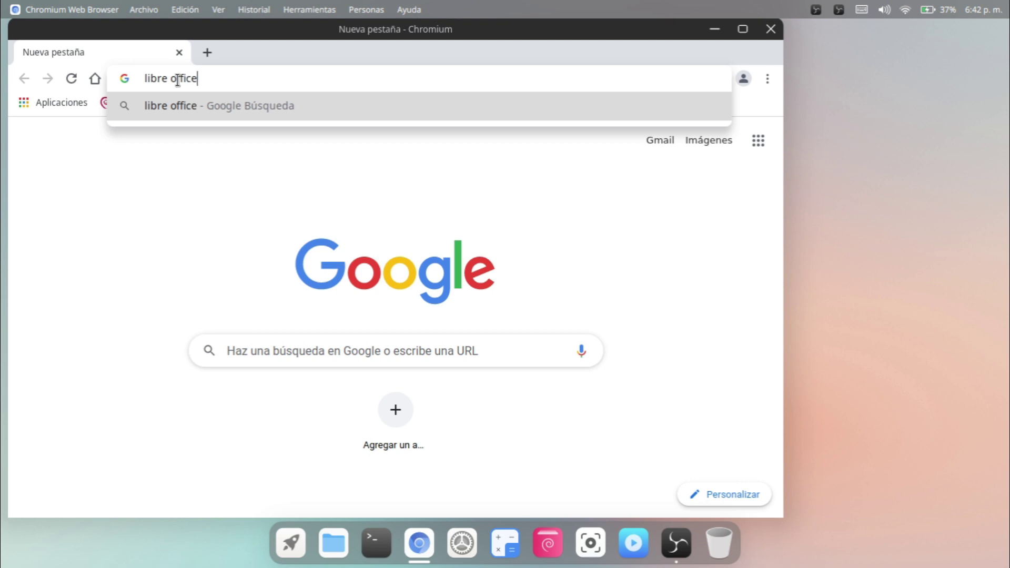
{"action": "key", "text": "Return"}
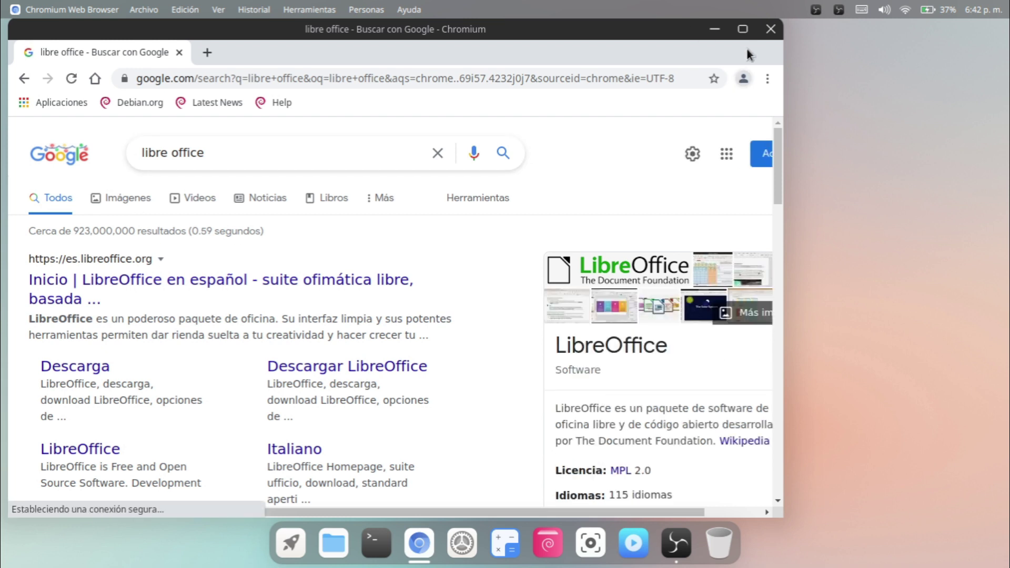
Maximize the browser and search for 'word online' instead.
{"action": "left_click", "coordinate": [742, 29]}
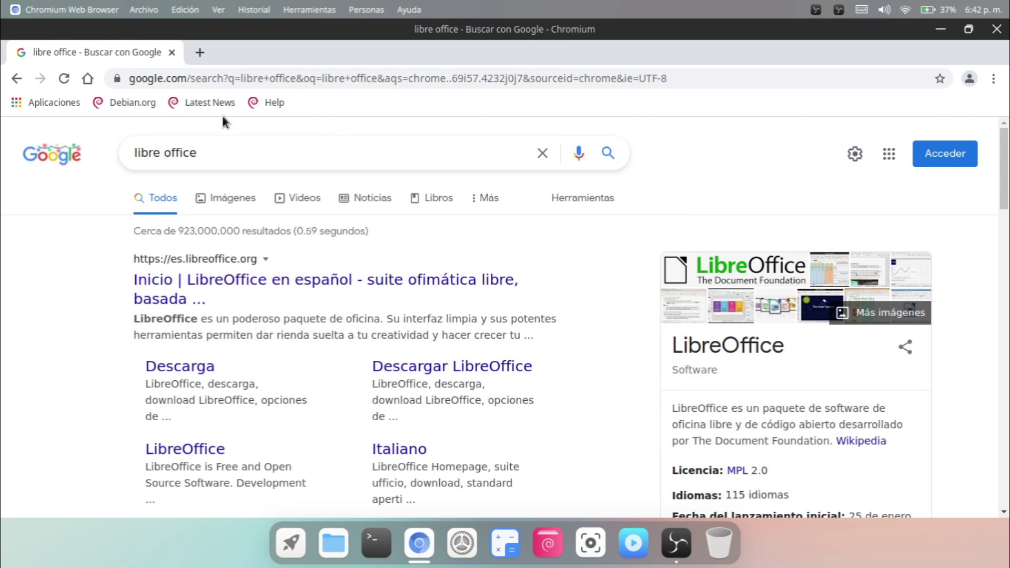
{"action": "key", "text": "BackSpace"}
{"action": "key", "text": "BackSpace"}
{"action": "key", "text": "BackSpace"}
{"action": "key", "text": "BackSpace"}
{"action": "key", "text": "BackSpace"}
{"action": "key", "text": "BackSpace"}
{"action": "key", "text": "BackSpace"}
{"action": "key", "text": "BackSpace"}
{"action": "key", "text": "BackSpace"}
{"action": "key", "text": "BackSpace"}
{"action": "key", "text": "BackSpace"}
{"action": "key", "text": "BackSpace"}
{"action": "type", "text": "wo"}
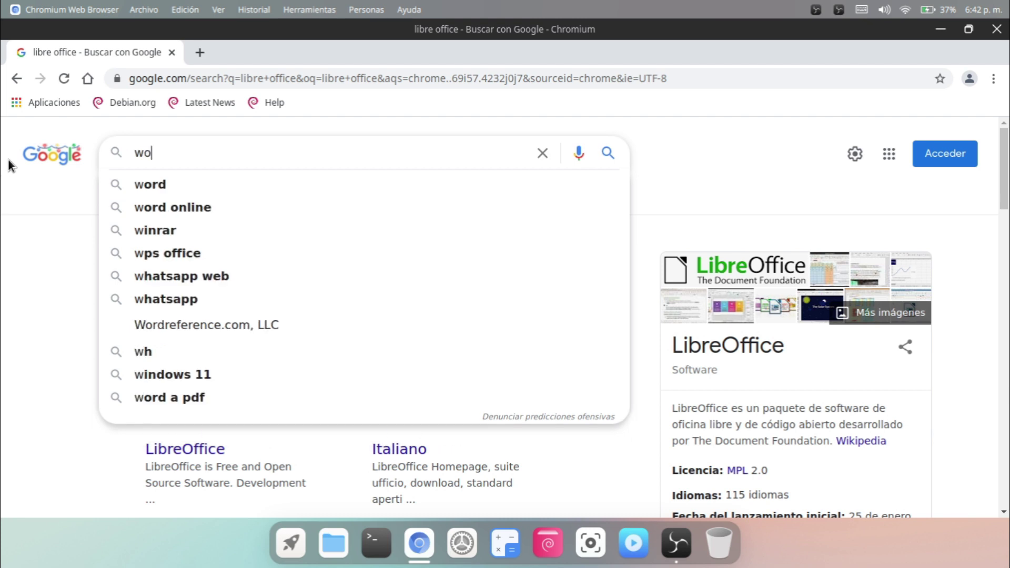
{"action": "type", "text": "rd online"}
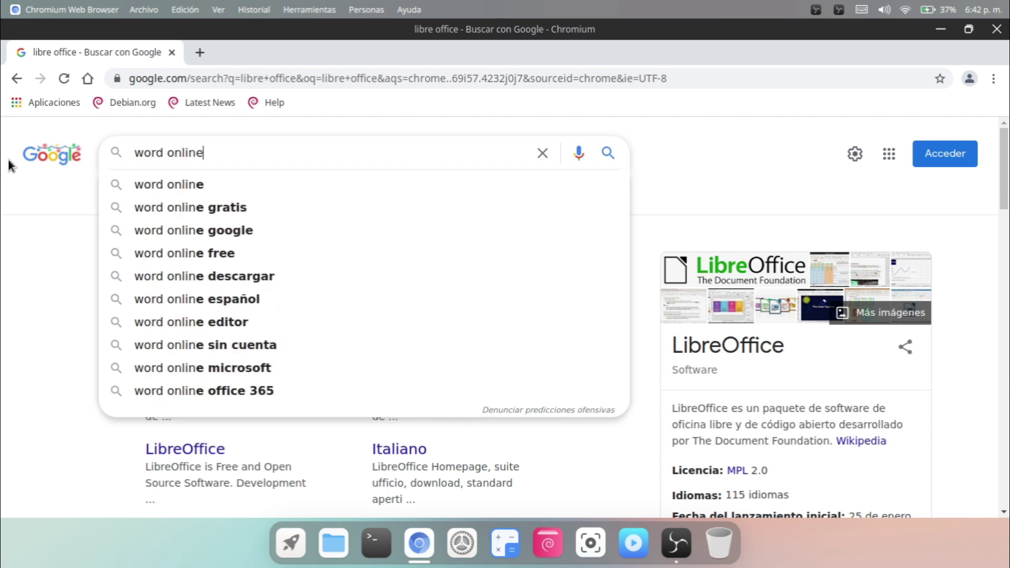
{"action": "key", "text": "Return"}
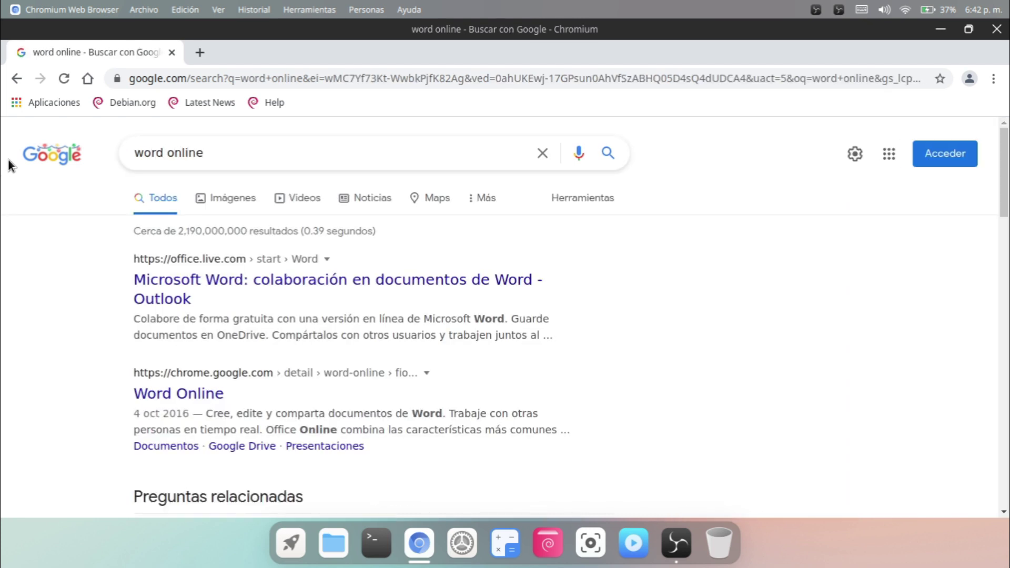
Open the 'Microsoft Word: colaboración…' result, then restore and re-maximize the Chromium window.
{"action": "left_click", "coordinate": [182, 282]}
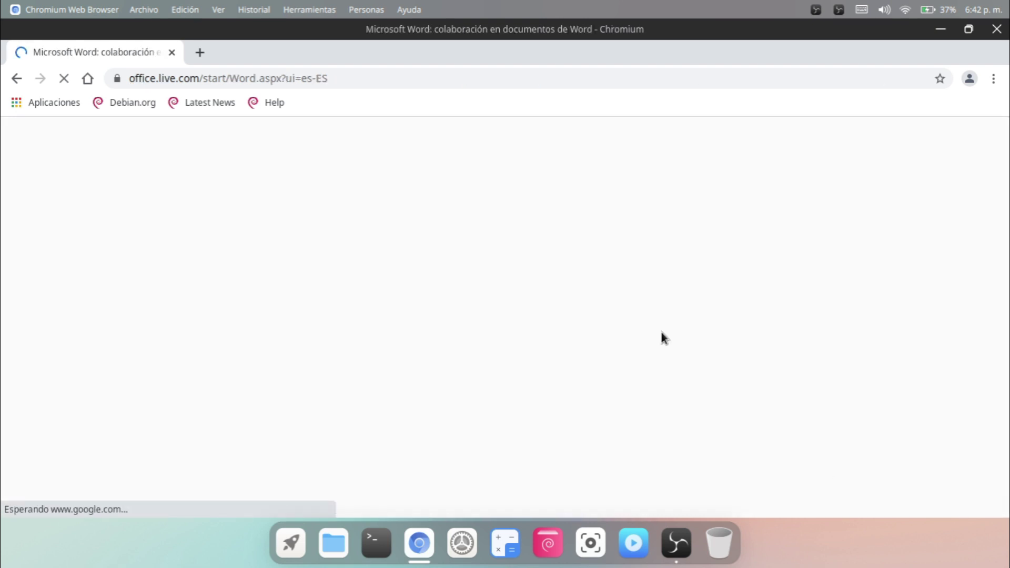
{"action": "left_click", "coordinate": [969, 29]}
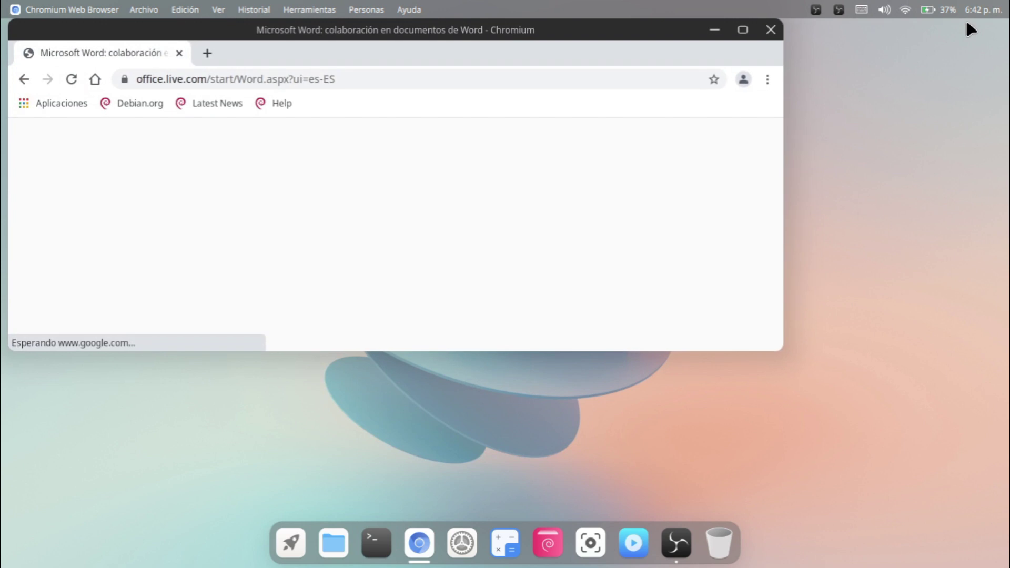
{"action": "left_click", "coordinate": [743, 30]}
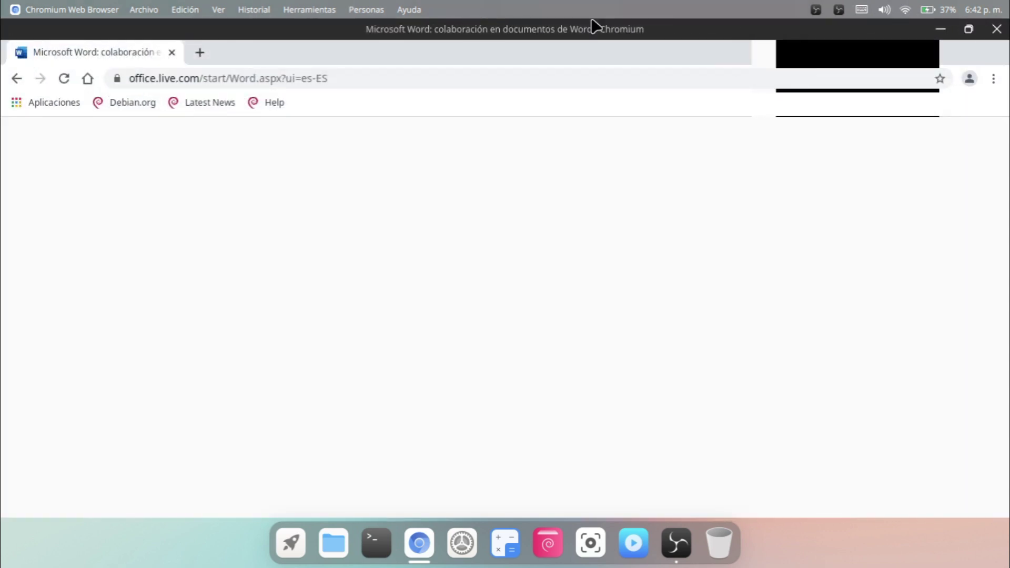
{"action": "key", "text": "alt"}
{"action": "key", "text": "Right"}
{"action": "key", "text": "Right"}
{"action": "key", "text": "Right"}
{"action": "key", "text": "Right"}
{"action": "key", "text": "Right"}
{"action": "key", "text": "Right"}
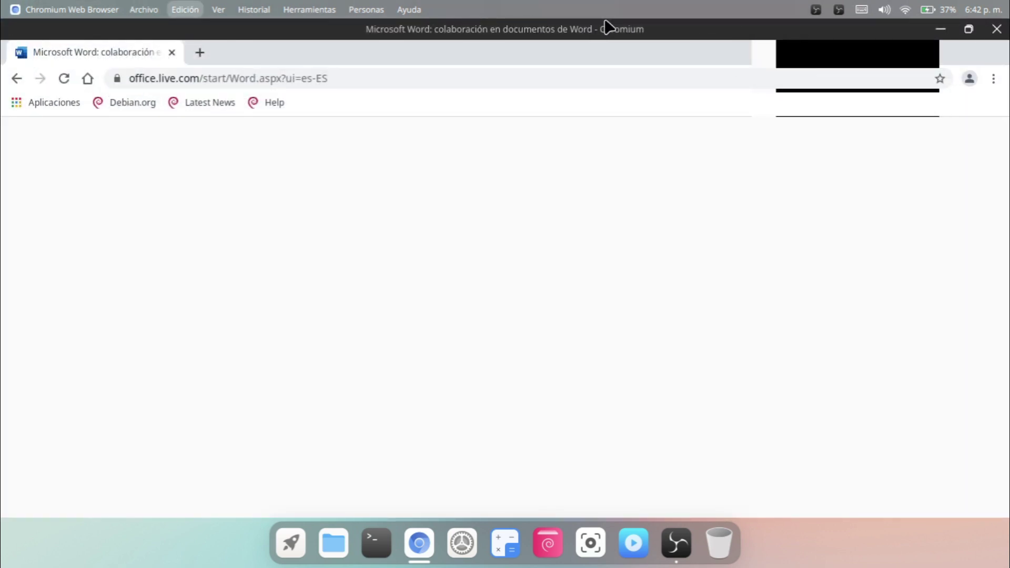
{"action": "key", "text": "Left"}
{"action": "key", "text": "Escape"}
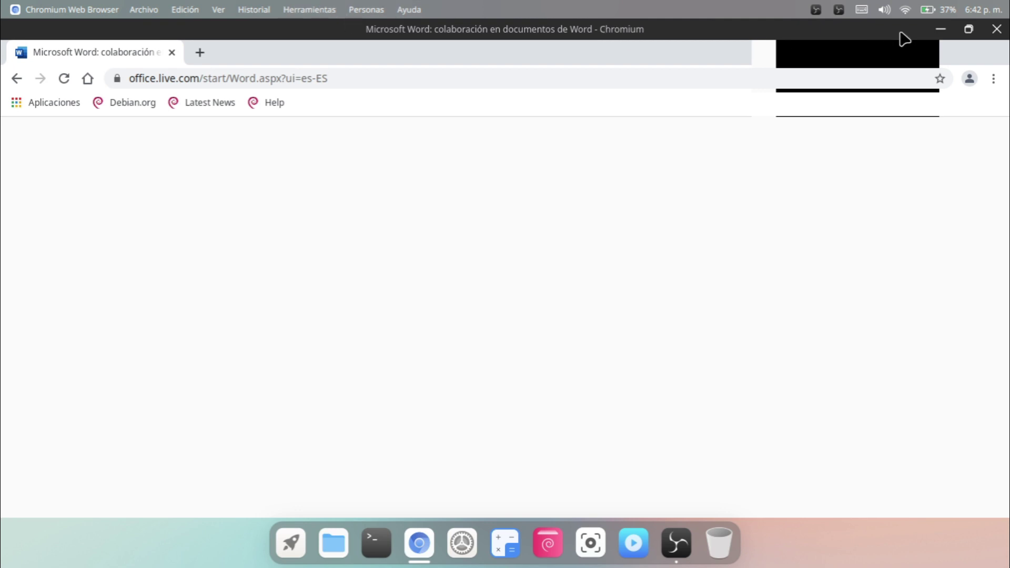
Launch Calculator, then minimize the Settings and Calculator windows to reveal the Word sign-in page.
{"action": "left_click", "coordinate": [505, 543]}
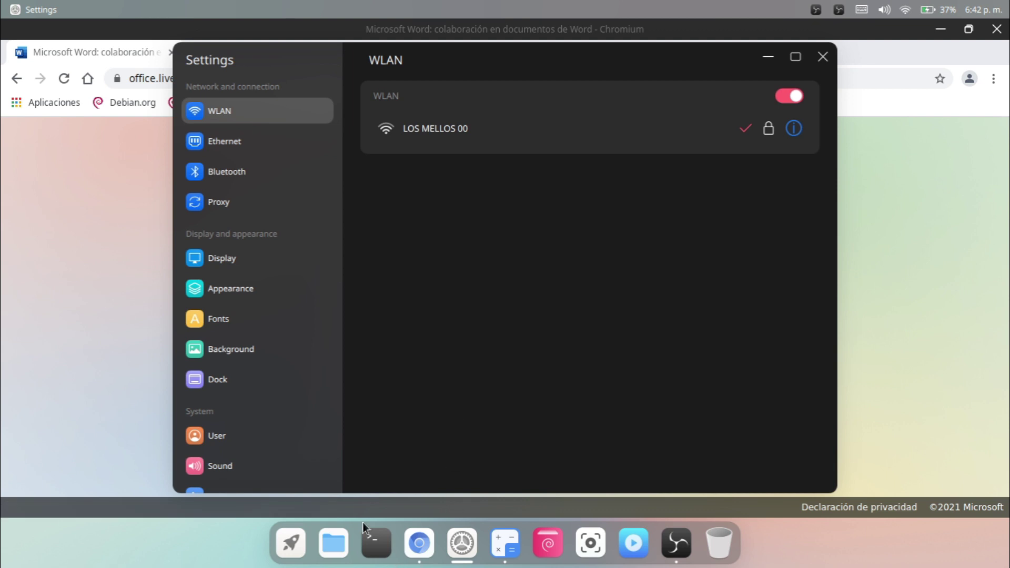
{"action": "left_click", "coordinate": [767, 58]}
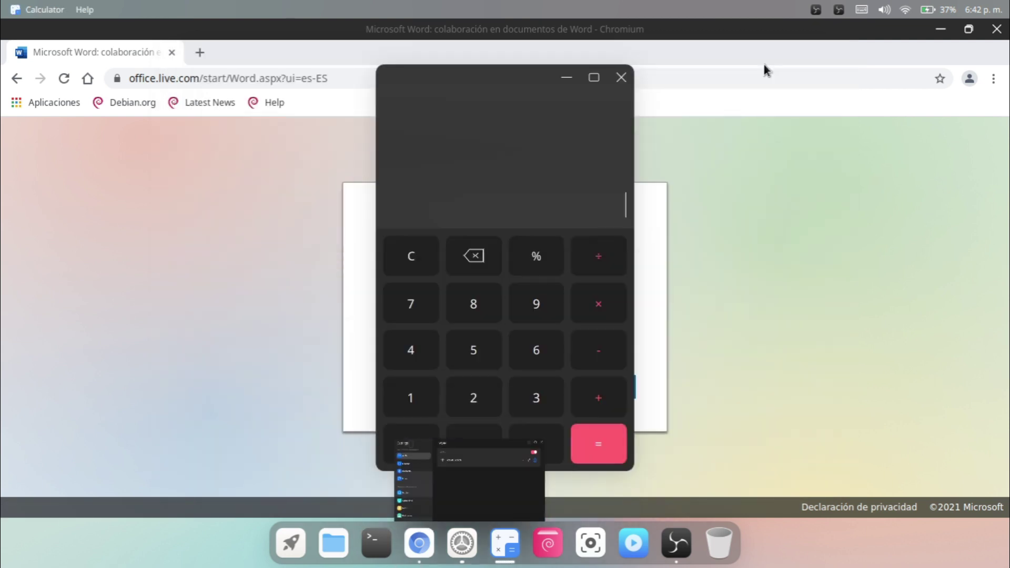
{"action": "left_click", "coordinate": [567, 78]}
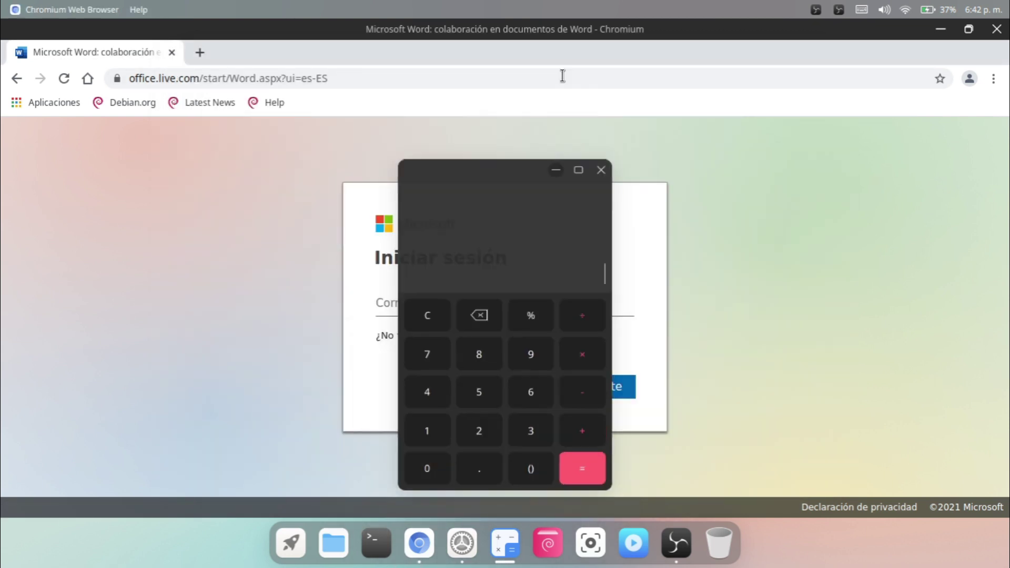
Enter the account e-mail address in the Microsoft sign-in field, correcting a typo.
{"action": "left_click", "coordinate": [473, 302]}
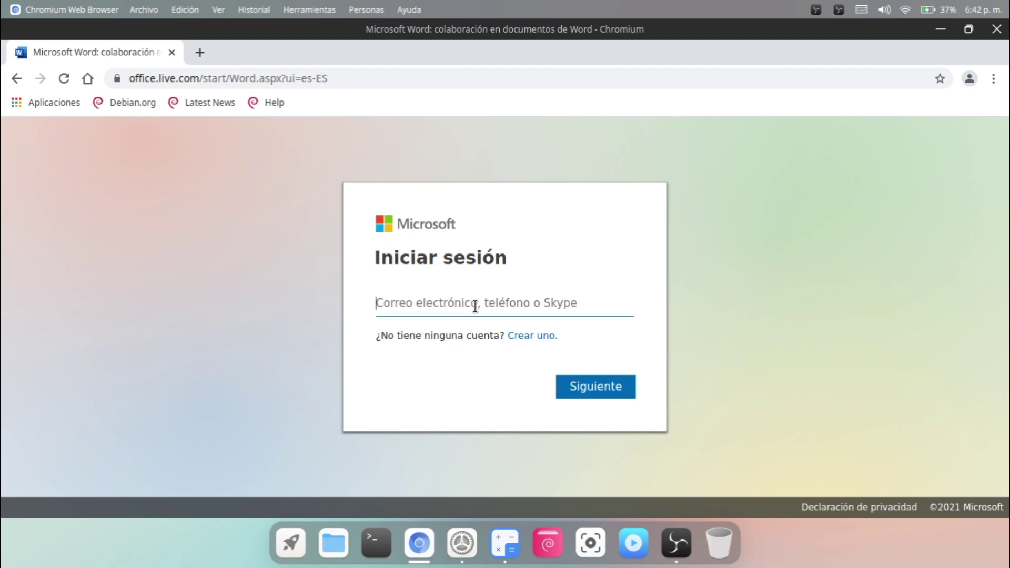
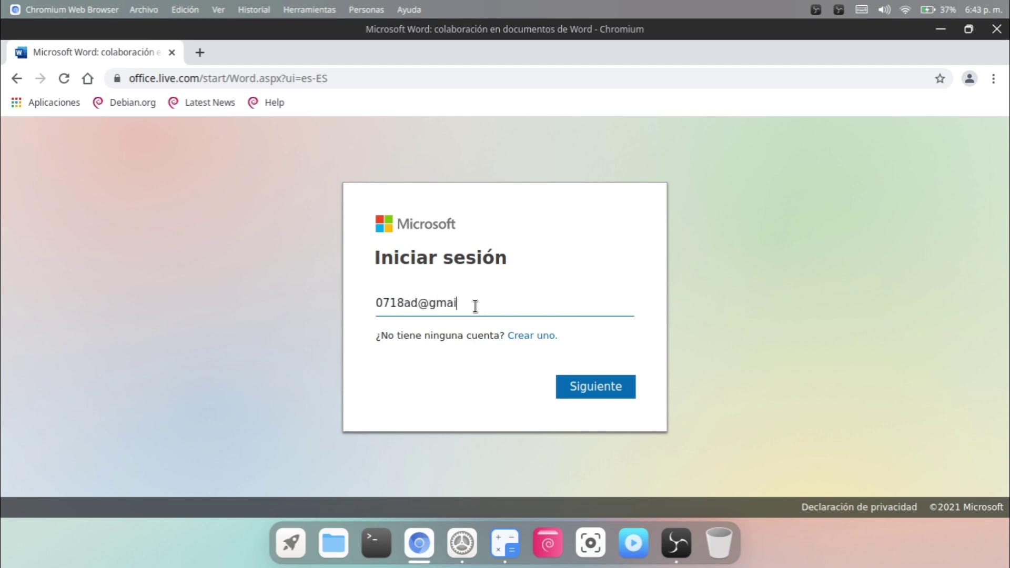
{"action": "key", "text": "Tab"}
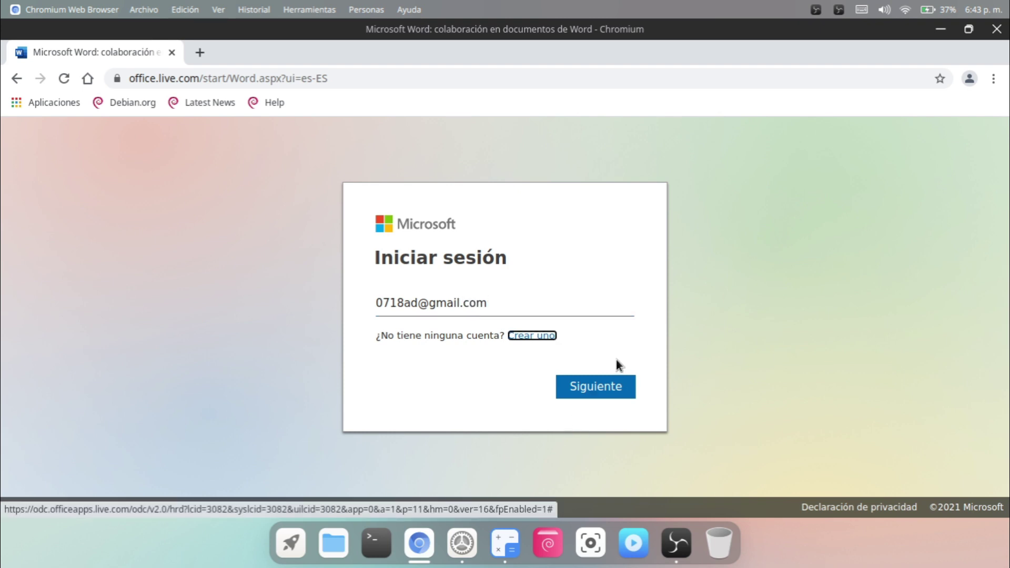
Continue to the password step, then type the account password and submit it.
{"action": "left_click", "coordinate": [611, 386]}
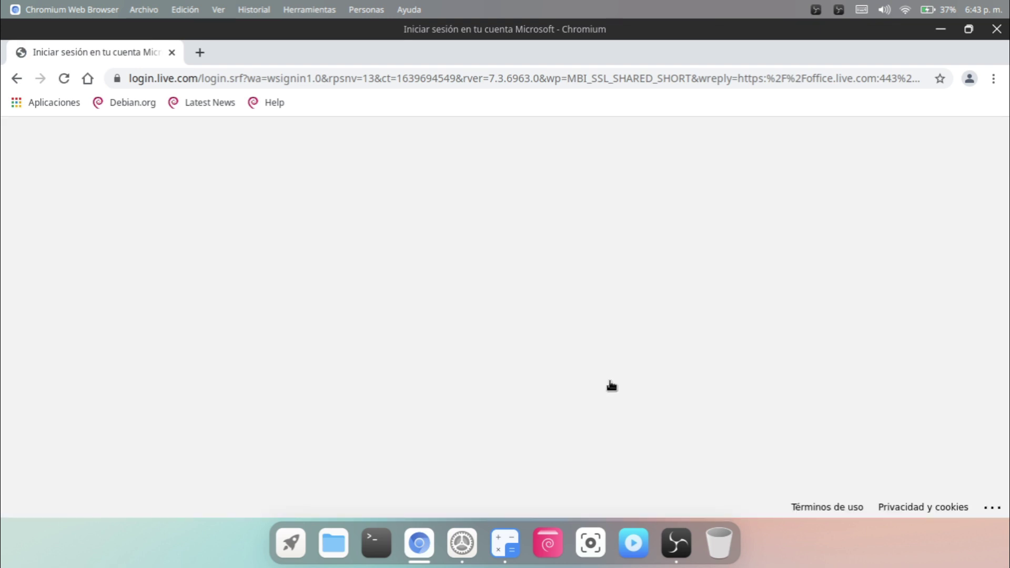
{"action": "type", "text": "•"}
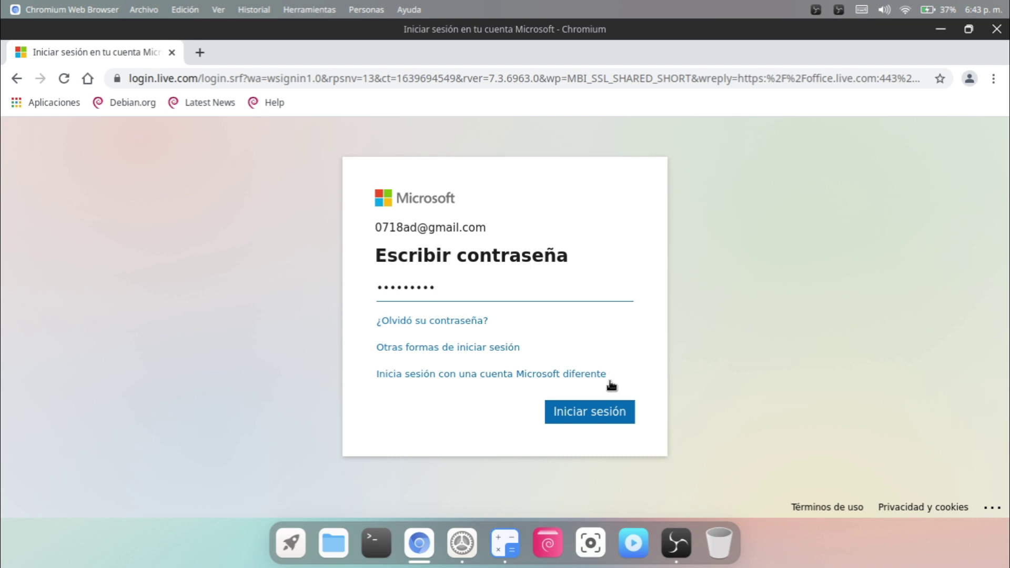
{"action": "key", "text": "Return"}
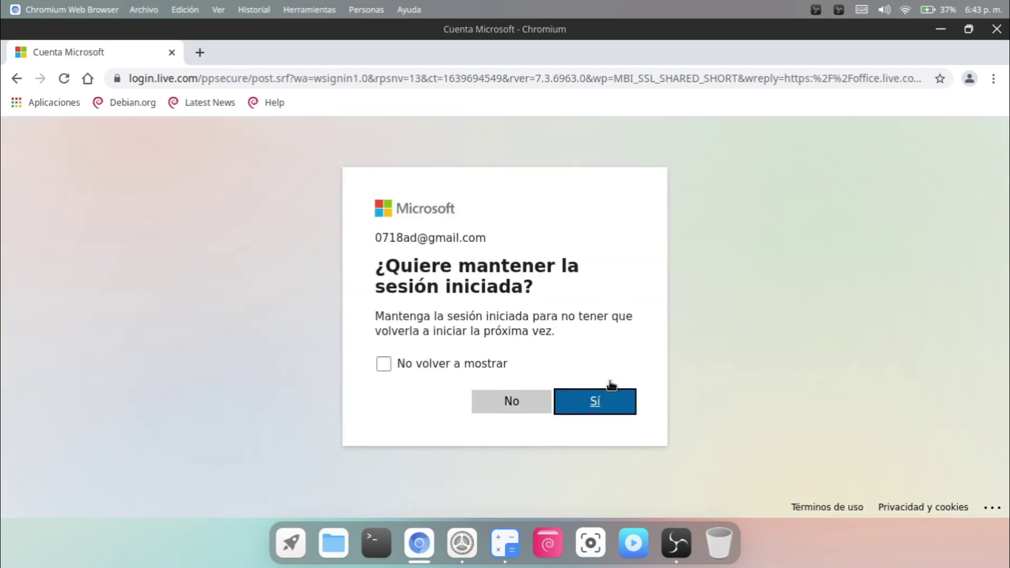